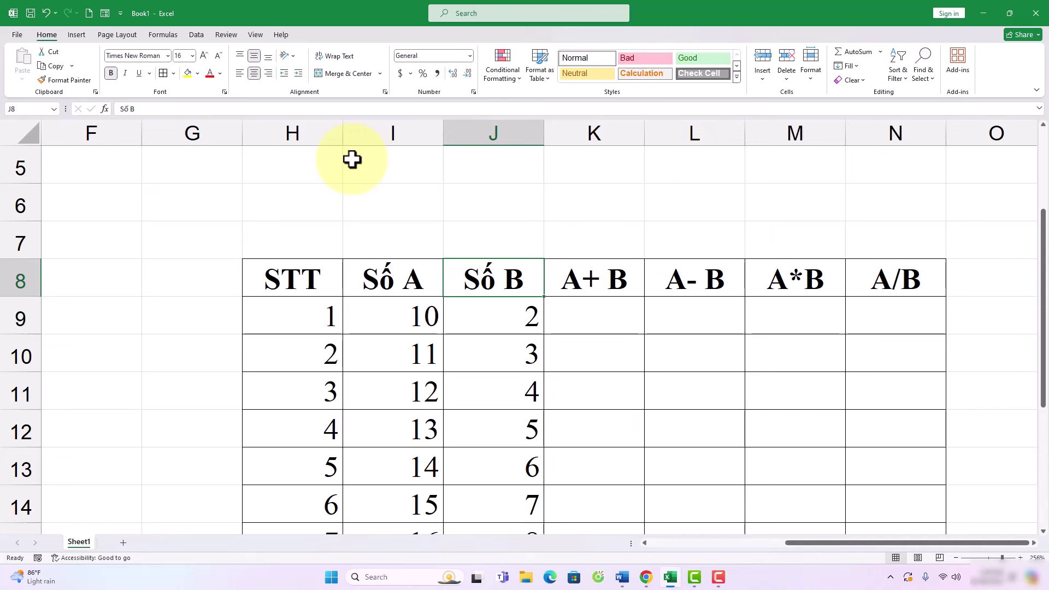
Select the table and review the STT, Số A, A+ B, A- B, A*B and A/B headers.
scroll(377, 169, down, 1)
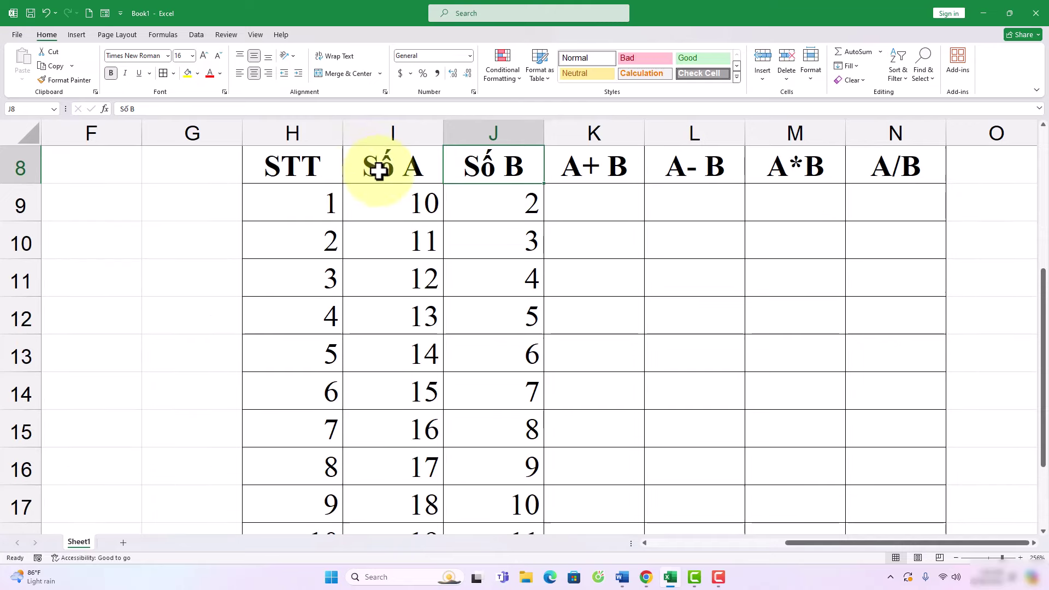
click(312, 166)
drag(312, 167, 906, 510)
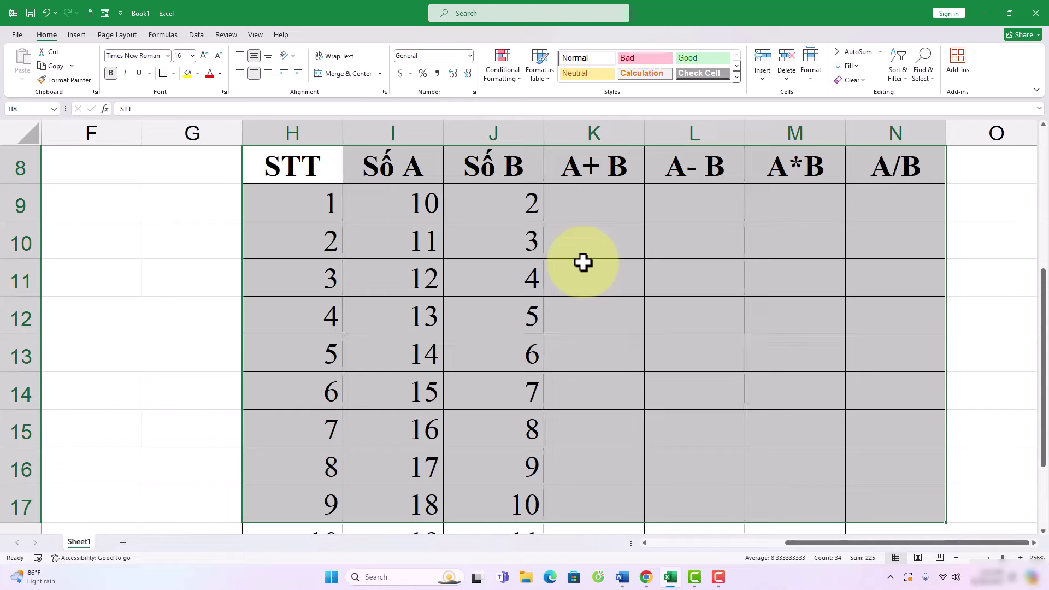
click(423, 177)
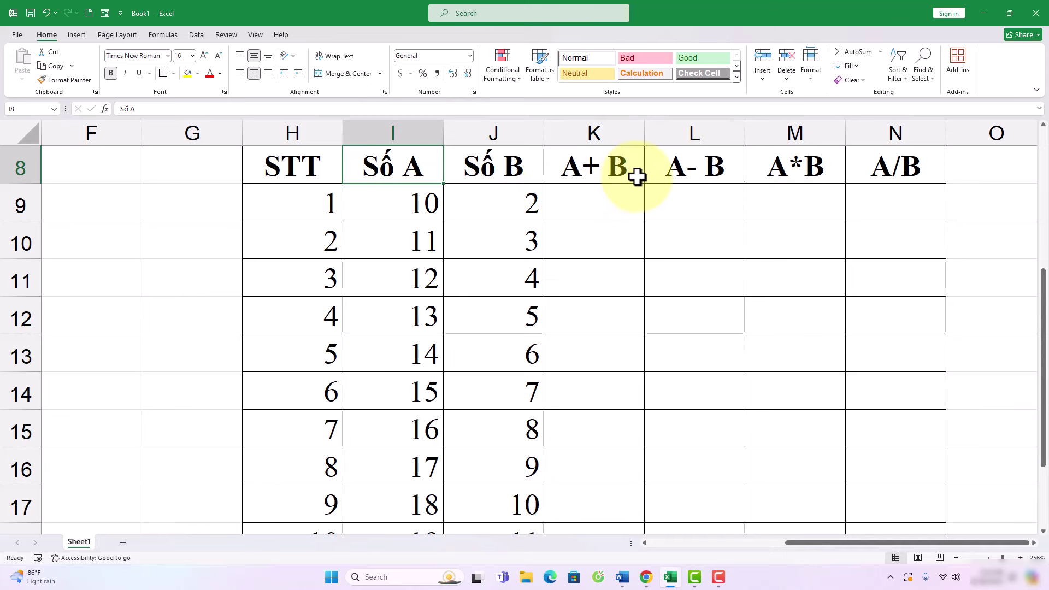
click(579, 164)
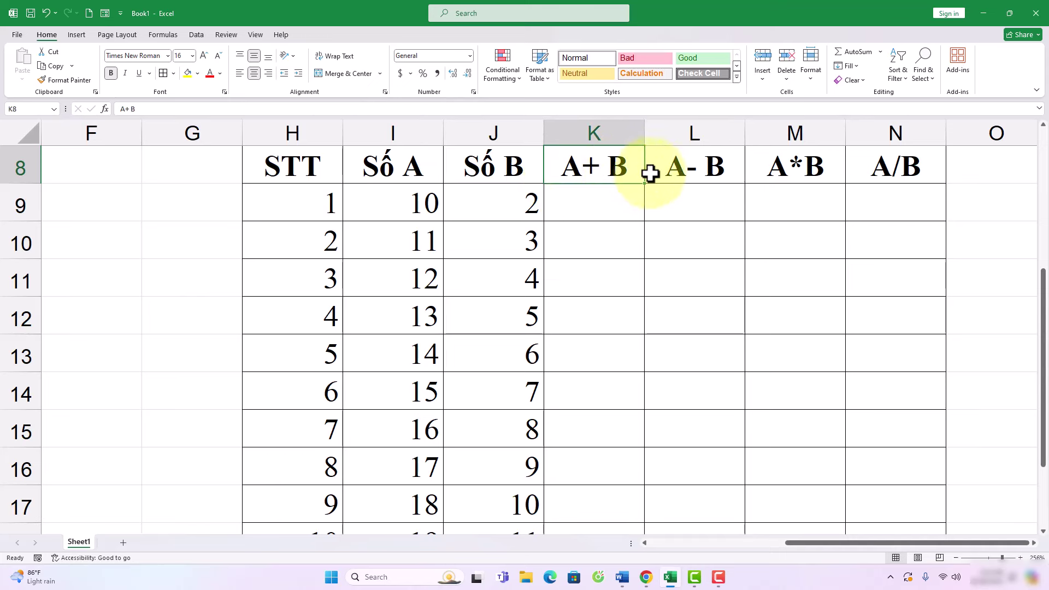
click(687, 171)
click(793, 176)
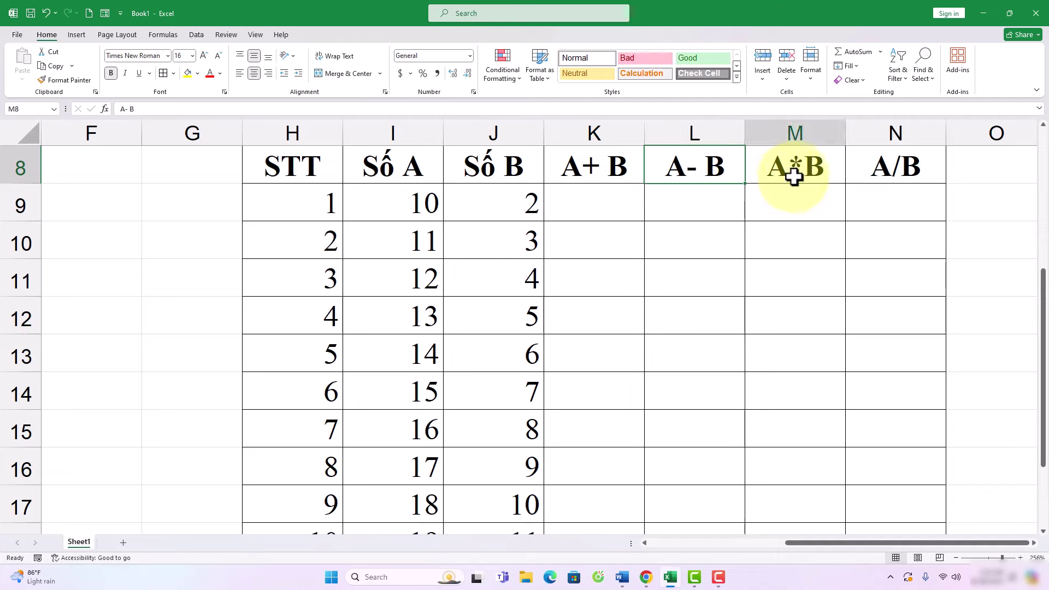
click(909, 167)
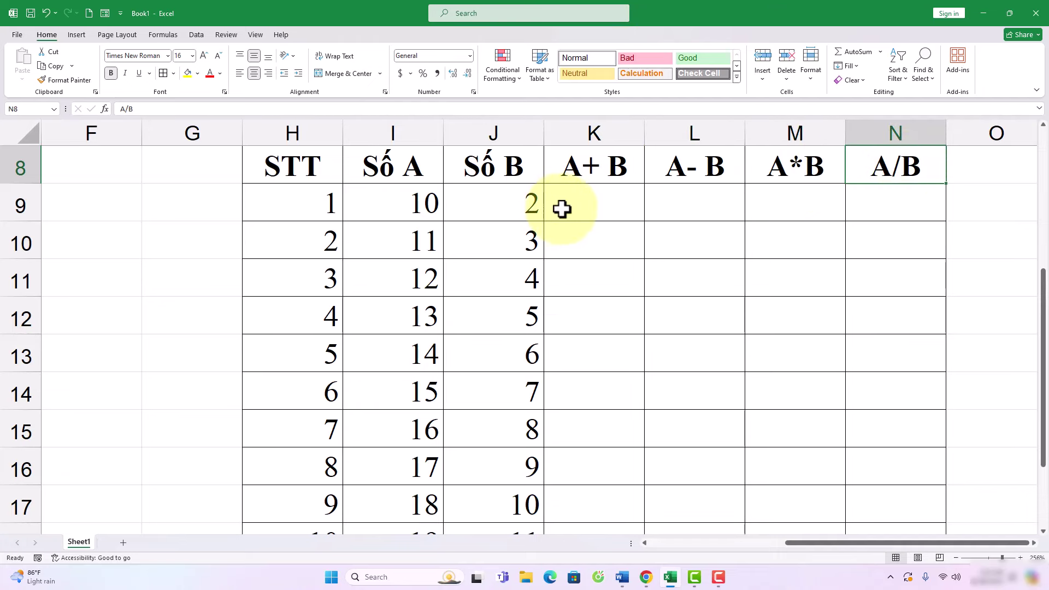
scroll(561, 209, up, 1)
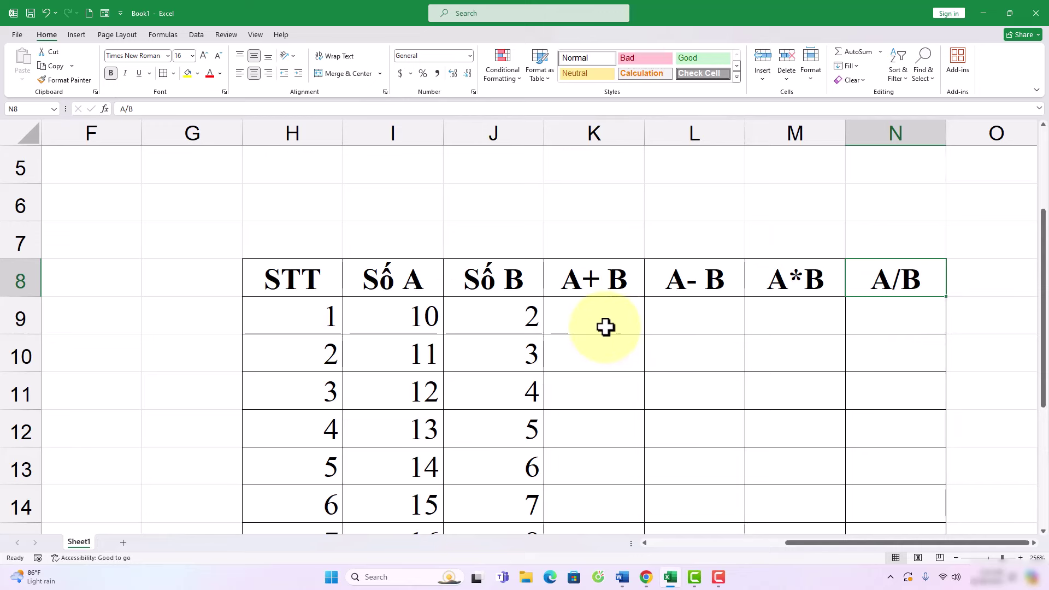
Enter the fixed sum =10+2 in K9 so it shows 12, leaving it unchanged.
click(605, 325)
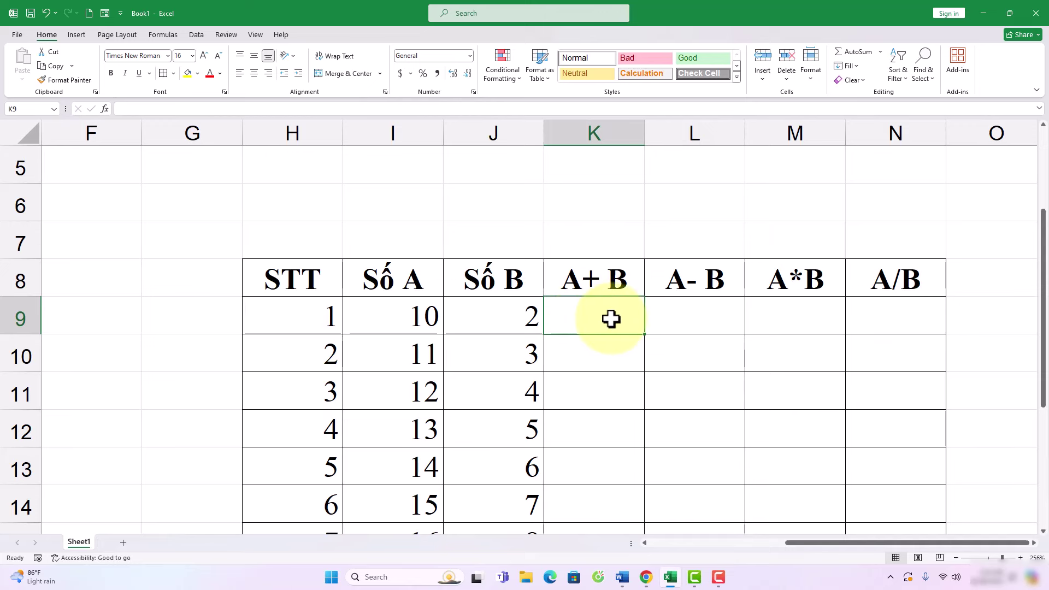
text(=)
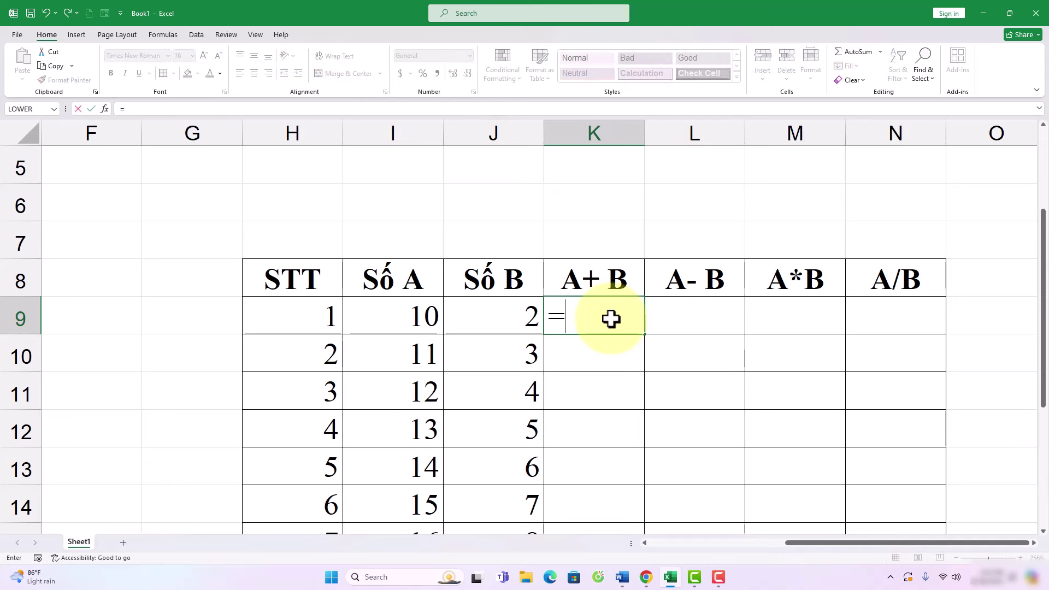
text(10+2)
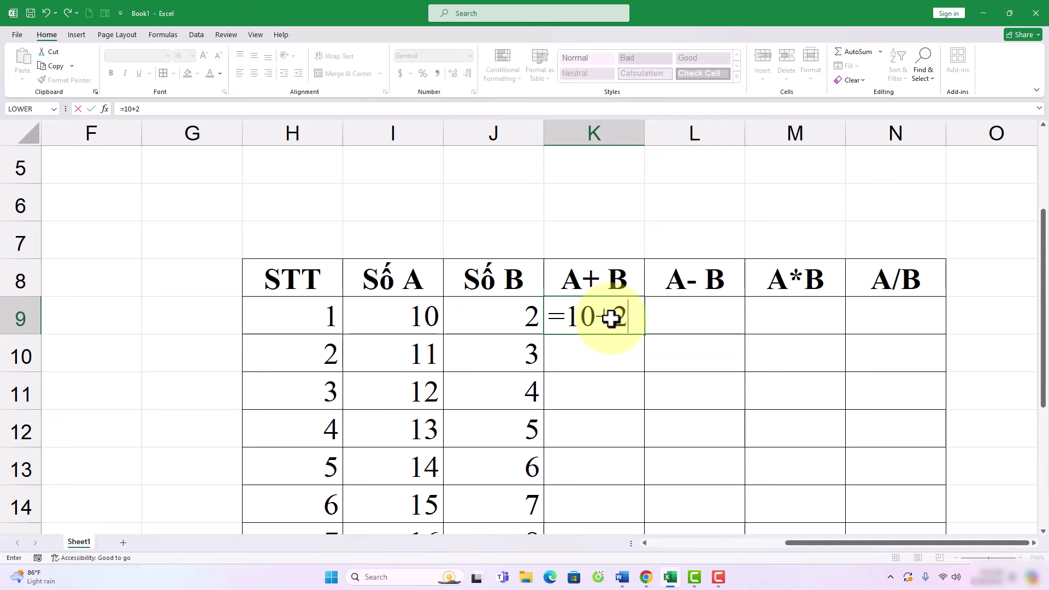
key(Return)
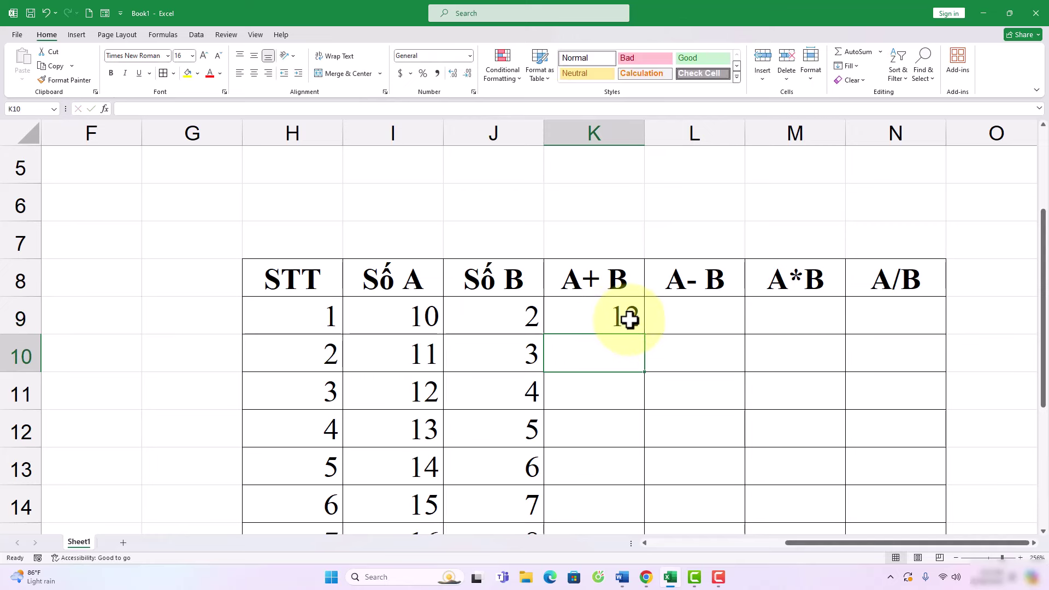
click(614, 320)
double_click(609, 319)
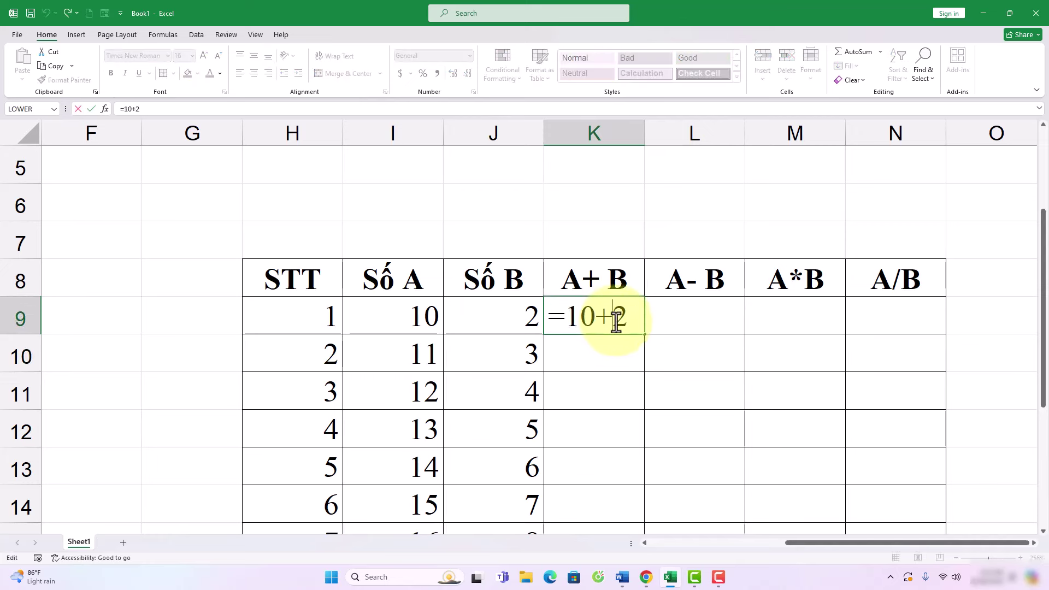
click(418, 316)
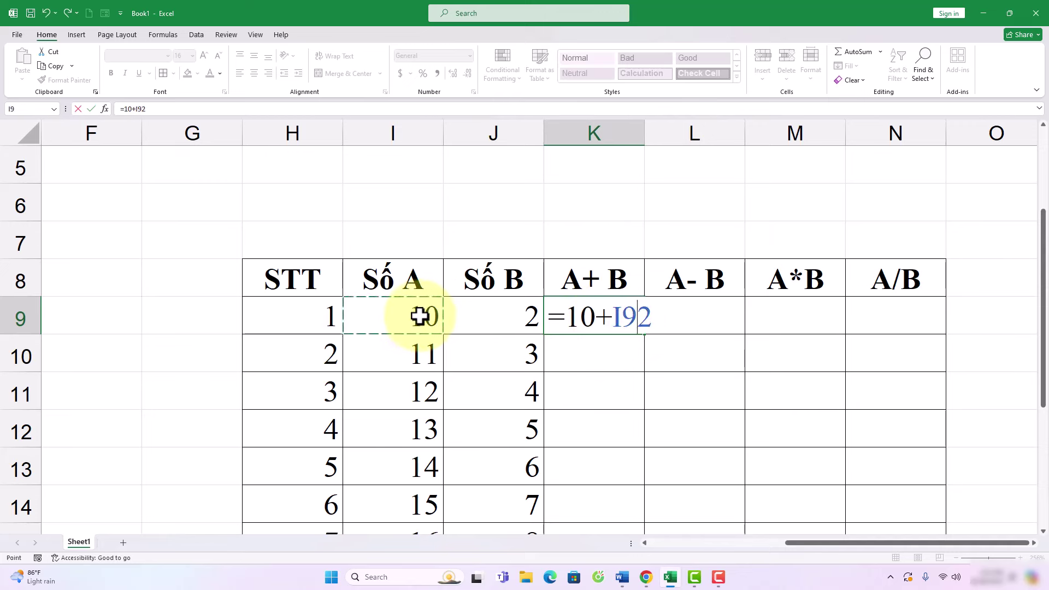
key(Escape)
Change the first Số A value in I9 to 11.
click(421, 315)
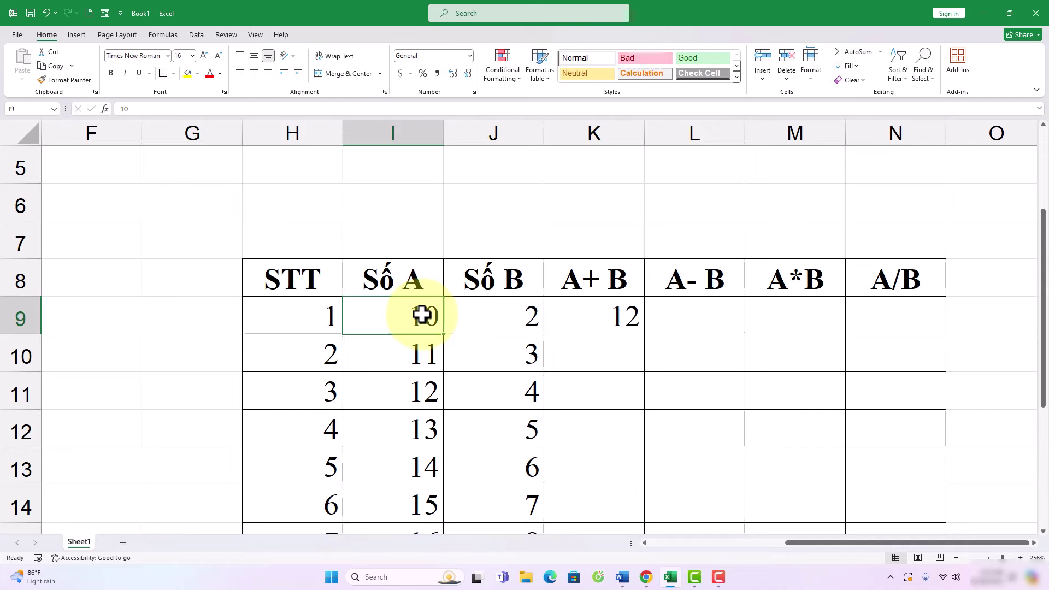
text(11)
key(Return)
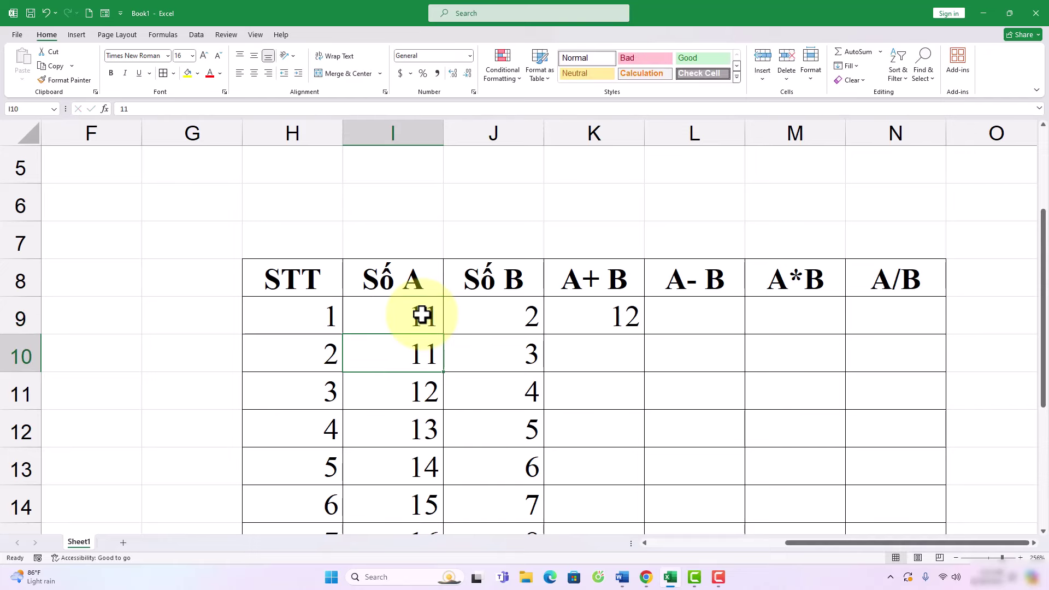
Delete the 10+2 text from K9 and start a new formula with '='.
click(634, 318)
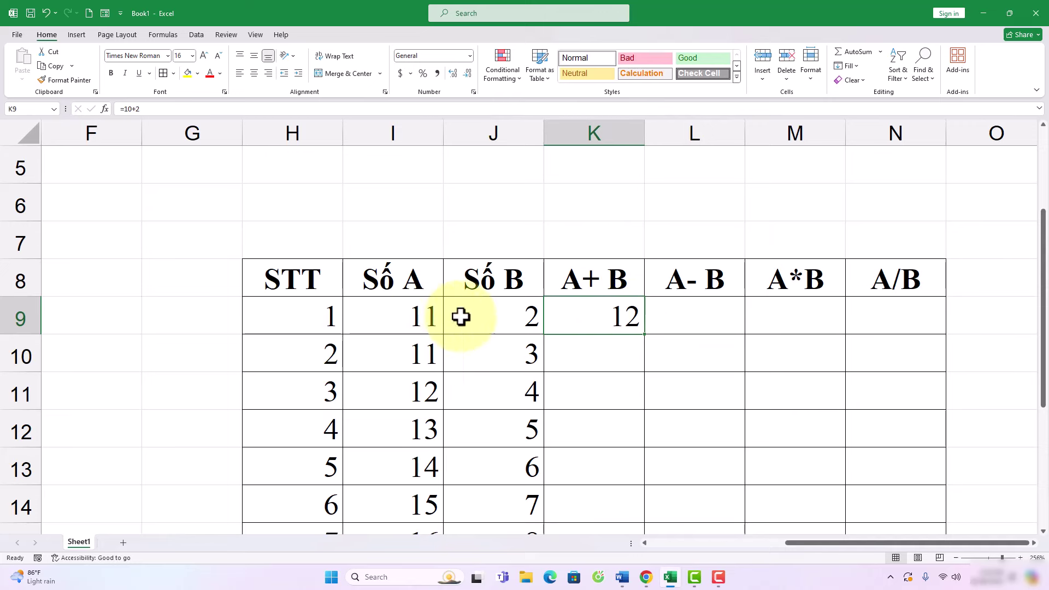
double_click(615, 321)
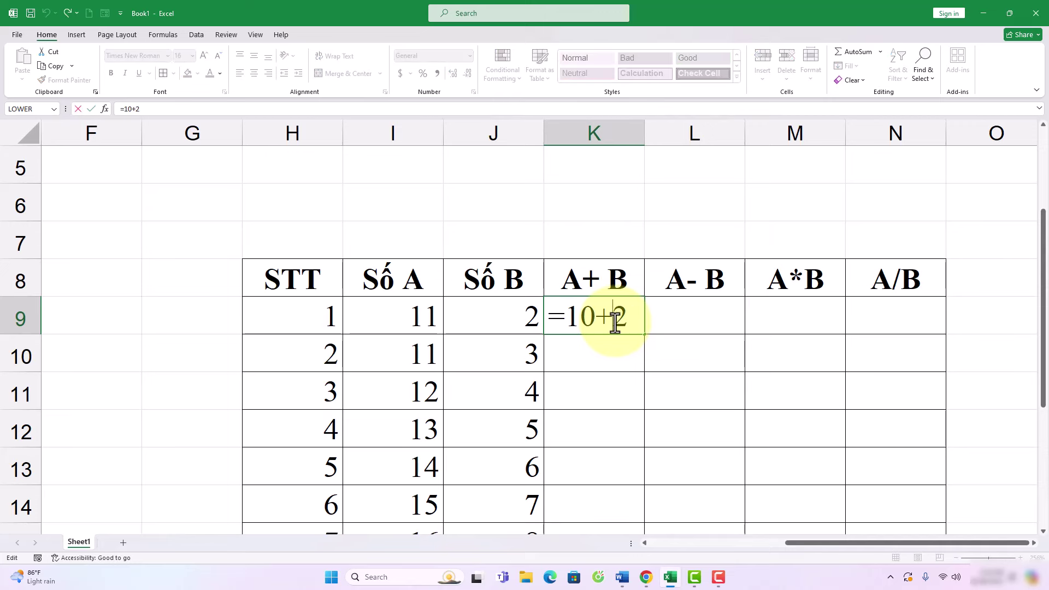
drag(568, 316, 591, 316)
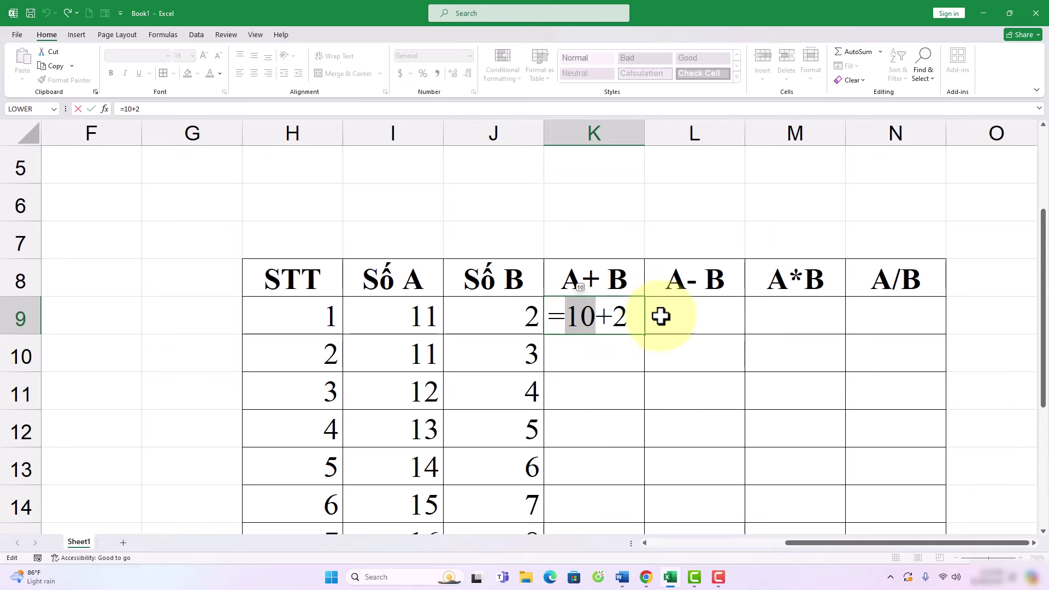
drag(633, 319, 579, 317)
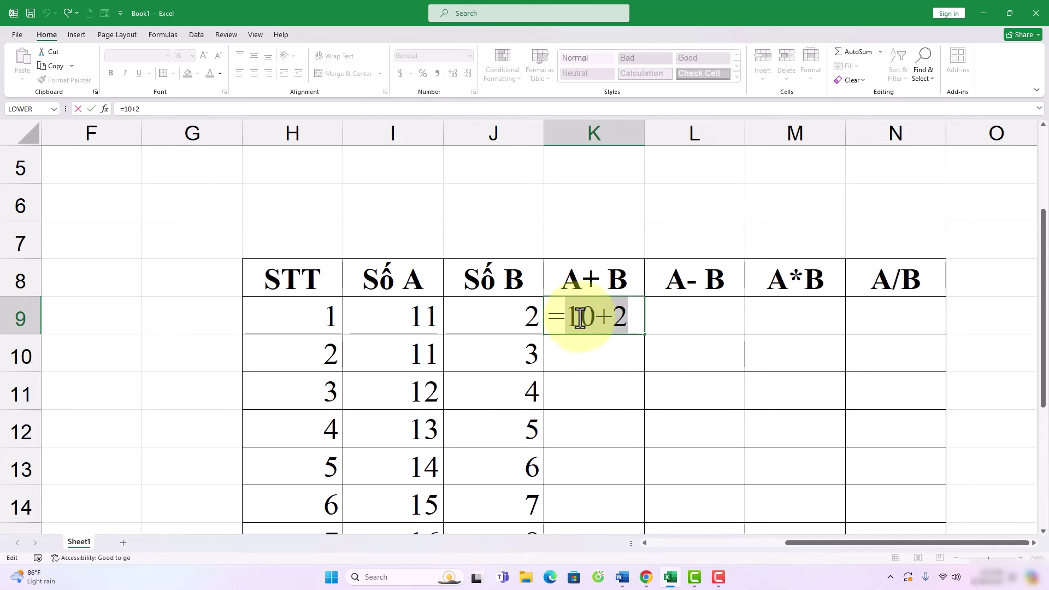
key(BackSpace)
key(BackSpace)
text(=)
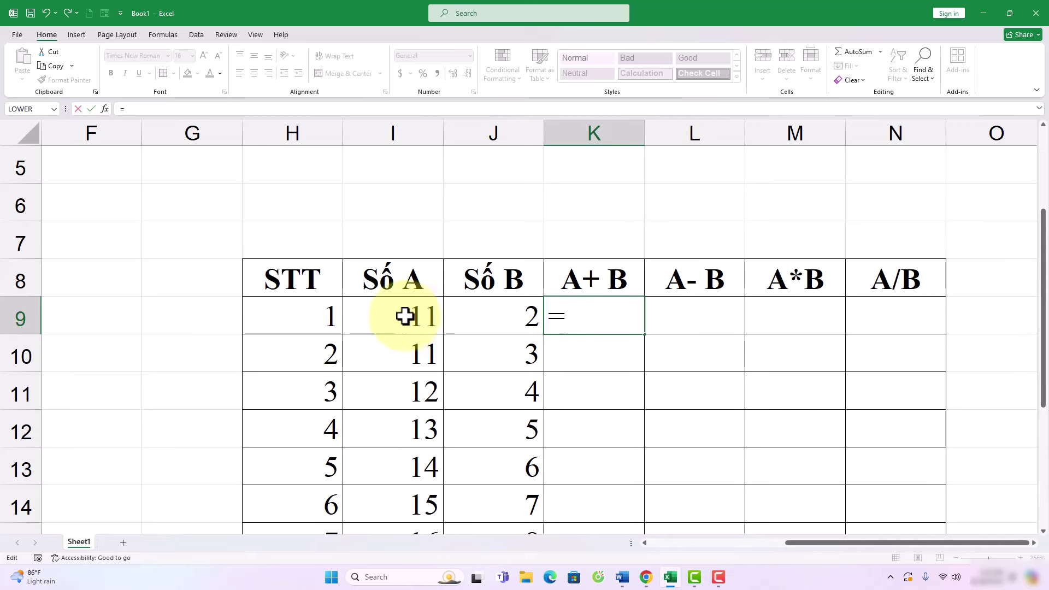
Complete the formula =I9+J9 in K9.
click(417, 315)
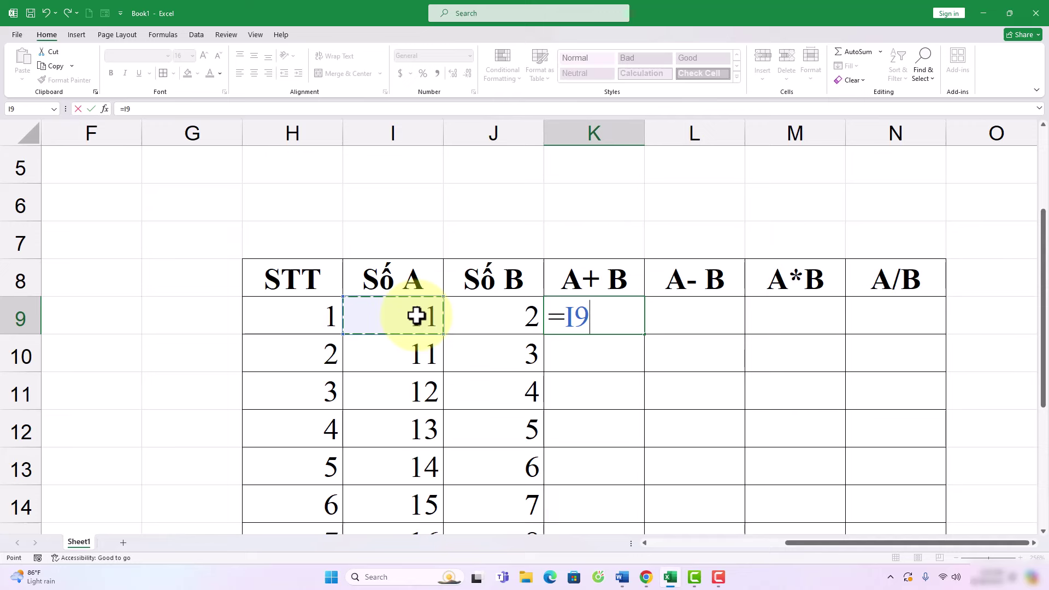
text(+)
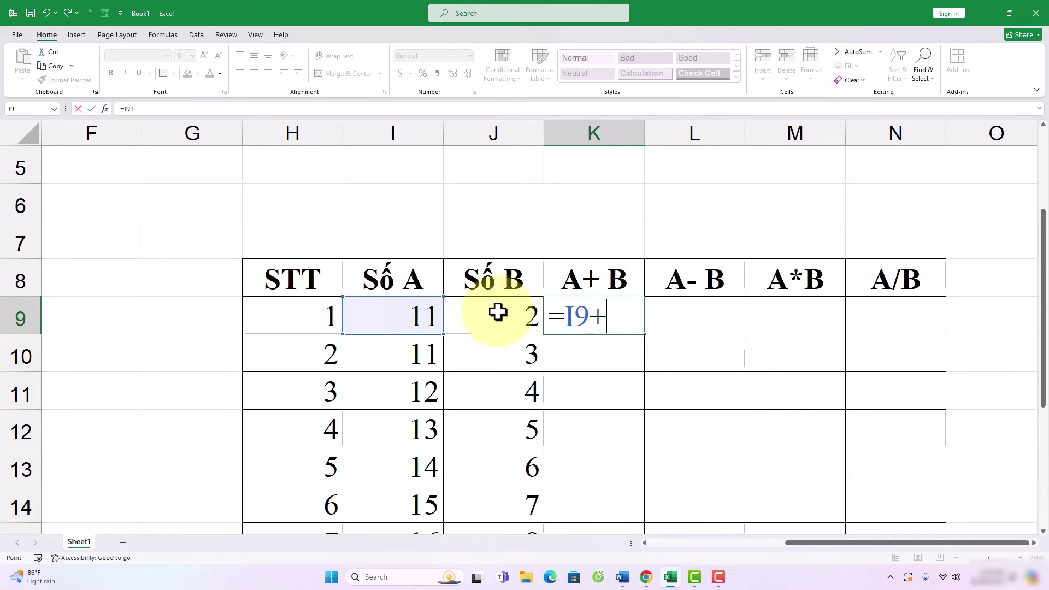
click(499, 311)
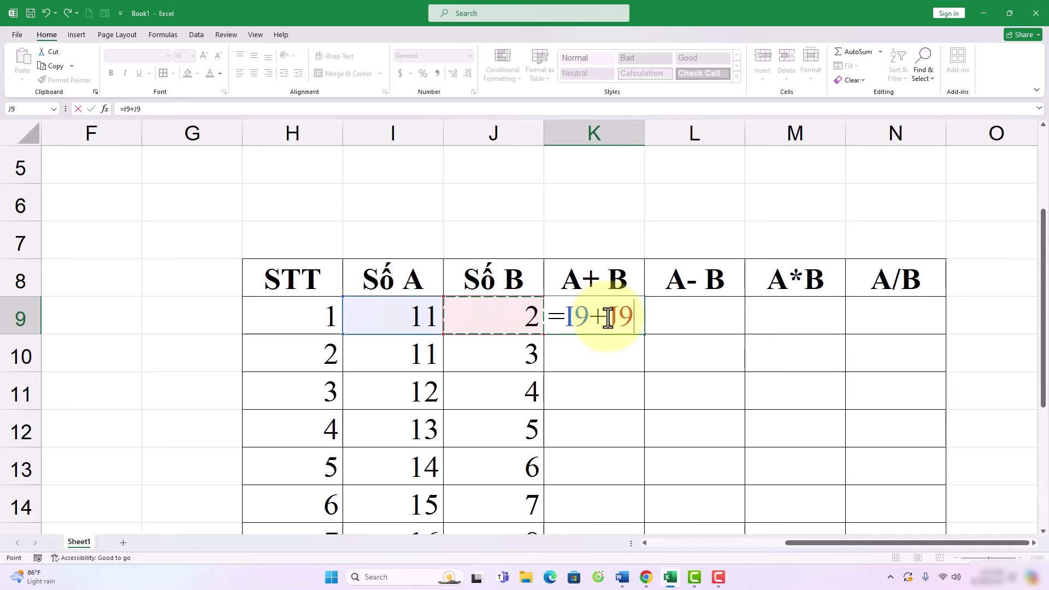
key(Return)
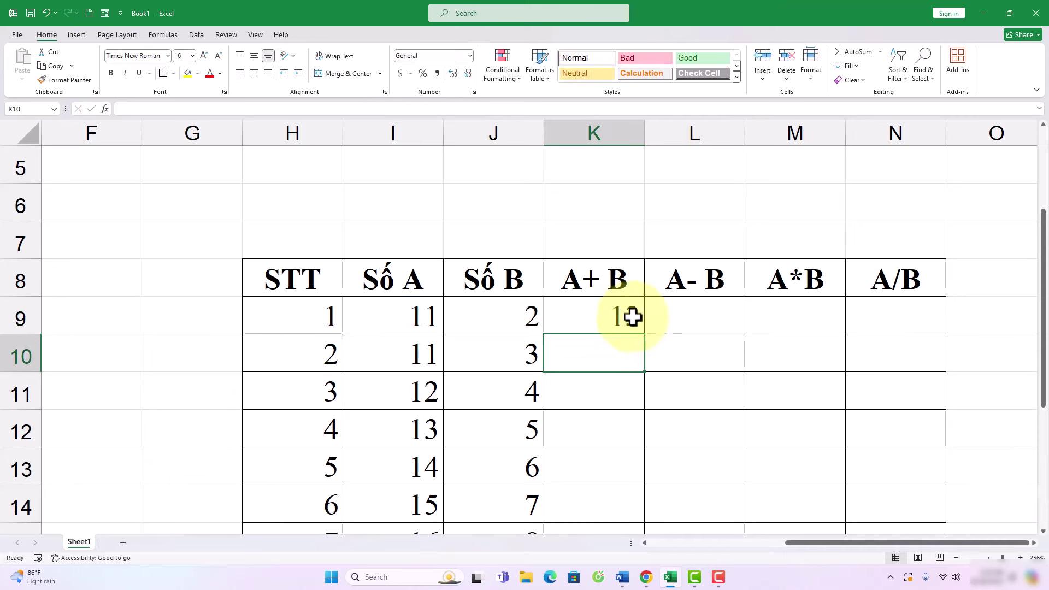
Set row 9's Số B to 5 and Số A to 12, then check K9 shows 17.
click(519, 318)
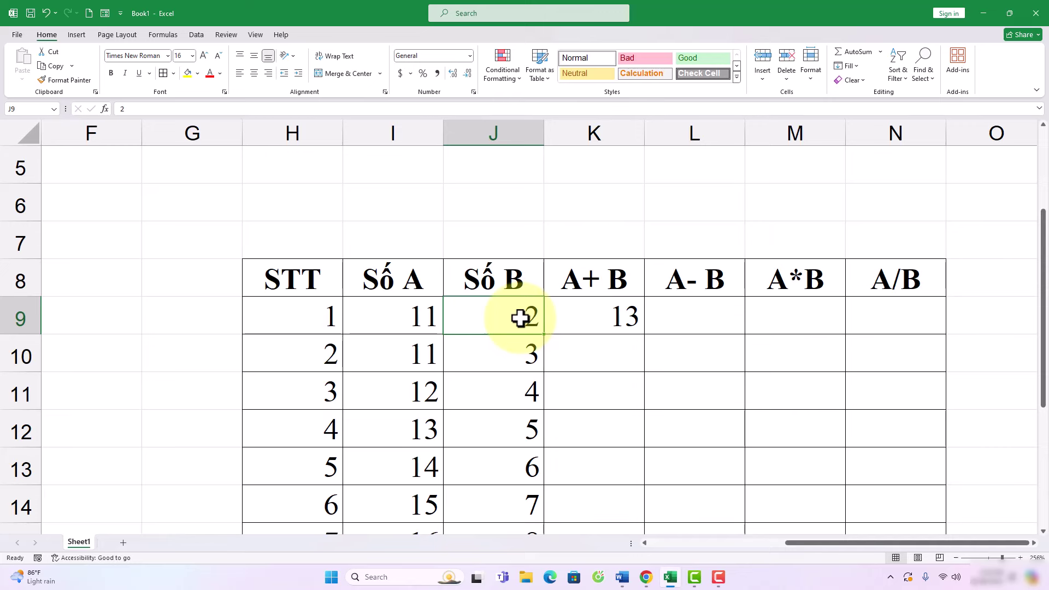
text(5)
key(Return)
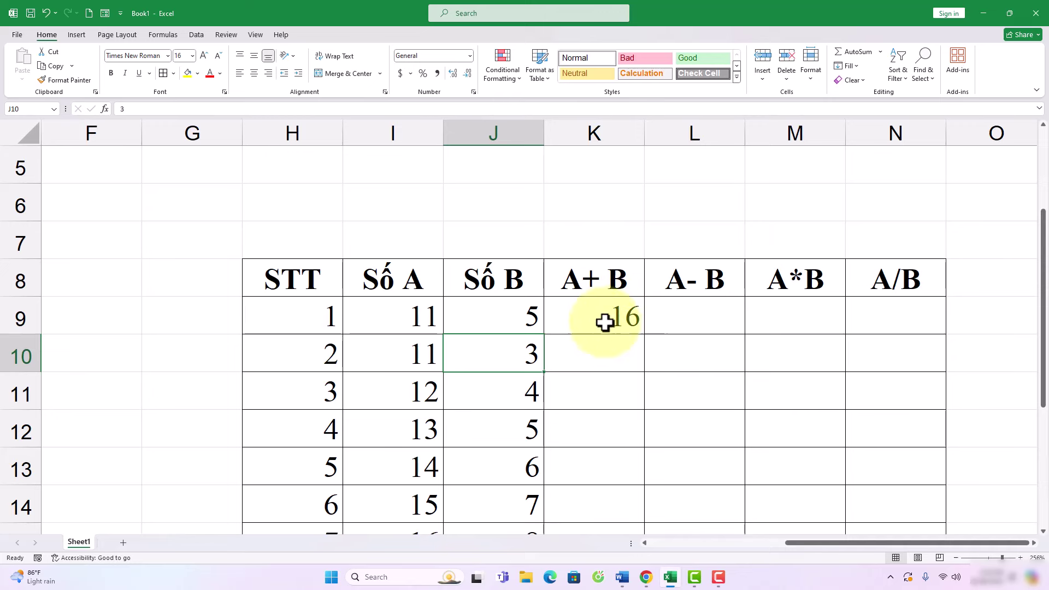
click(423, 316)
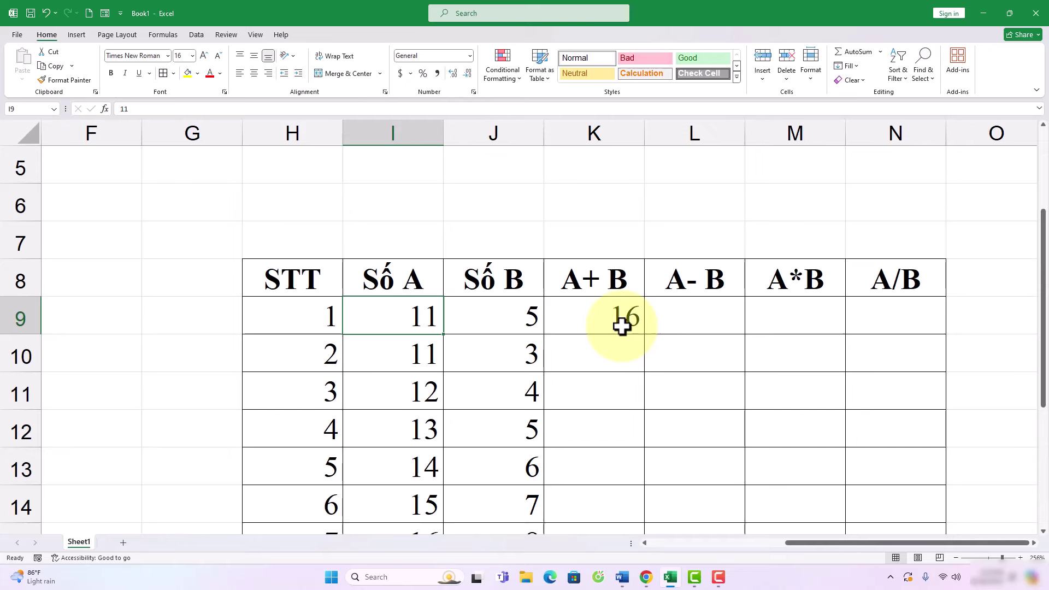
text(12)
key(Return)
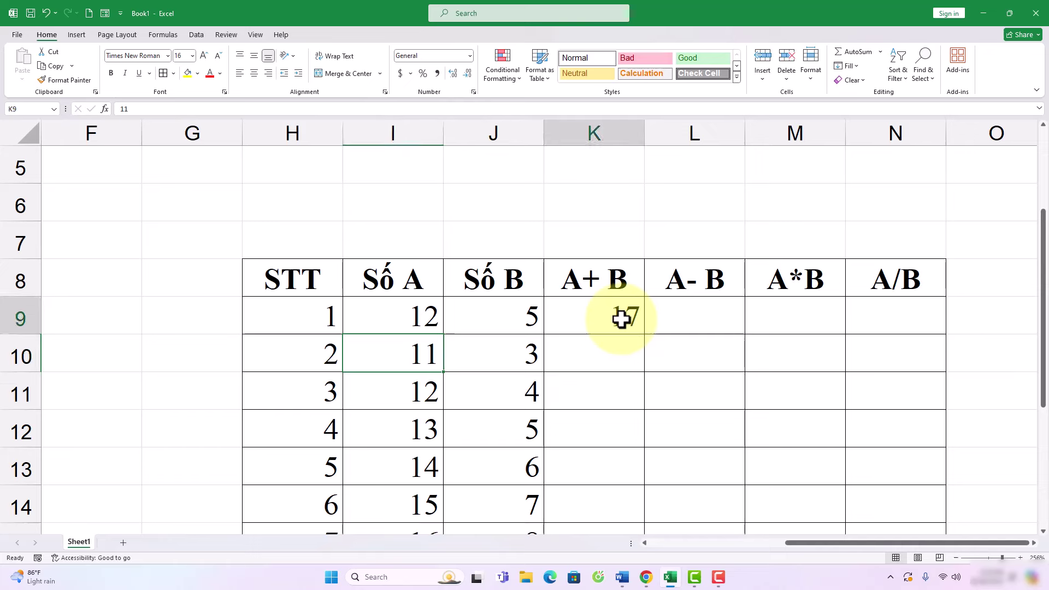
double_click(621, 319)
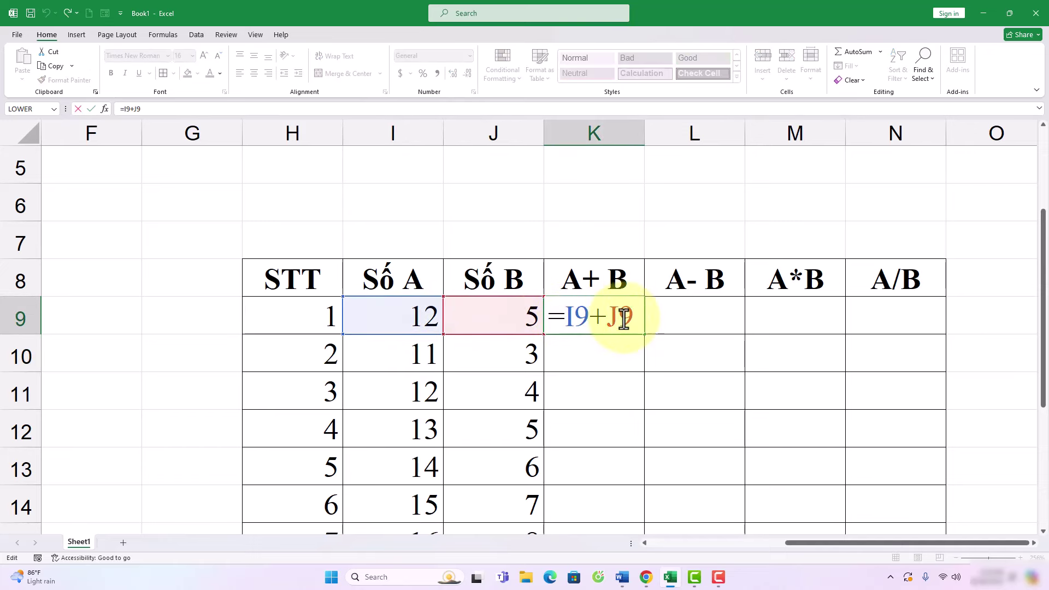
key(Escape)
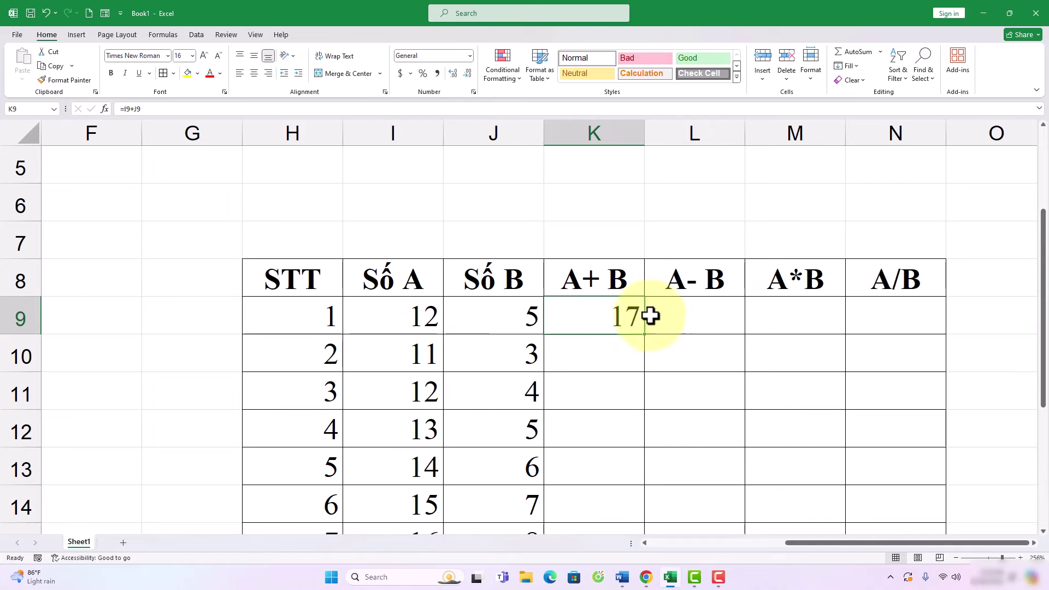
Copy K9's sum formula down to K18.
scroll(626, 346, down, 3)
scroll(625, 347, down, 1)
scroll(627, 311, up, 2)
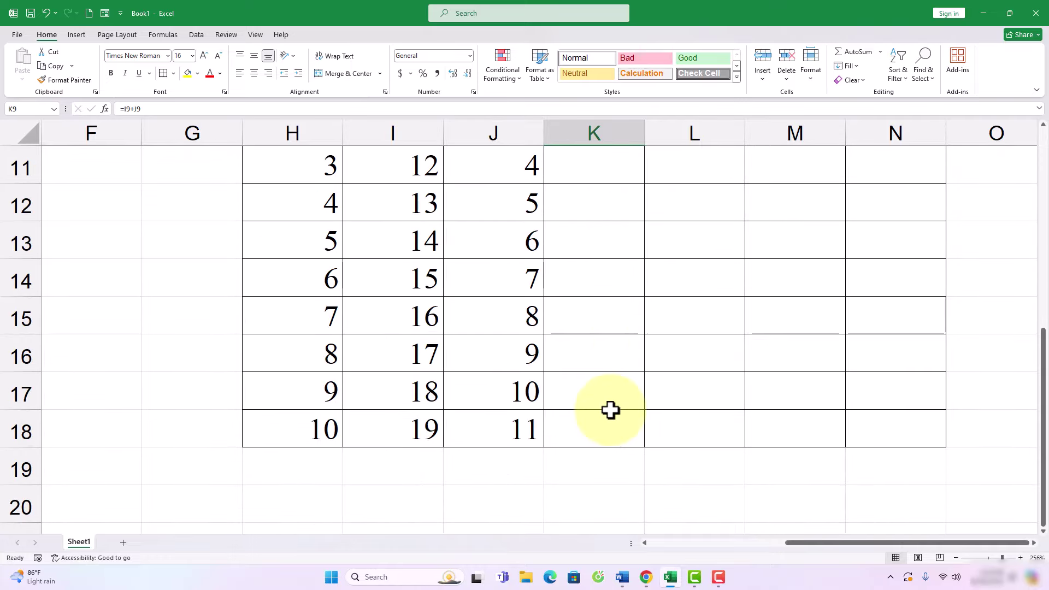
scroll(605, 419, up, 3)
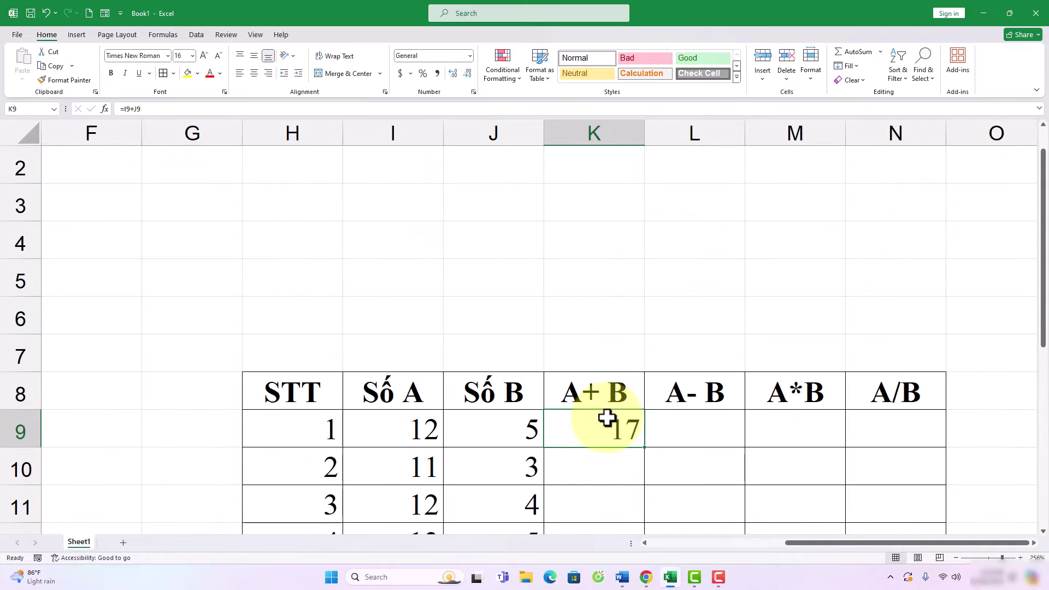
scroll(607, 419, down, 2)
scroll(608, 417, up, 1)
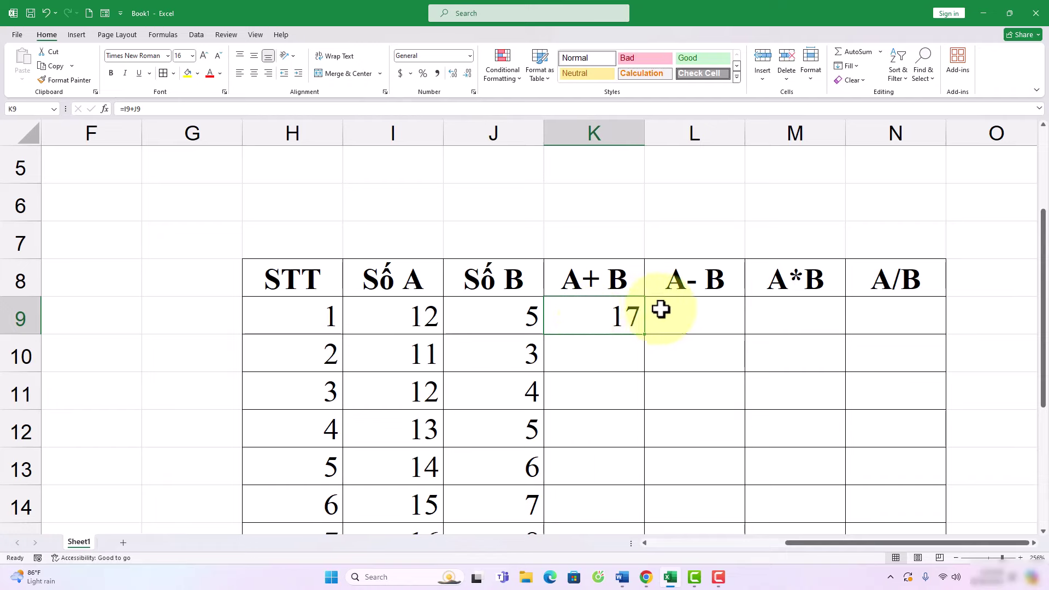
scroll(602, 352, down, 2)
scroll(604, 358, up, 2)
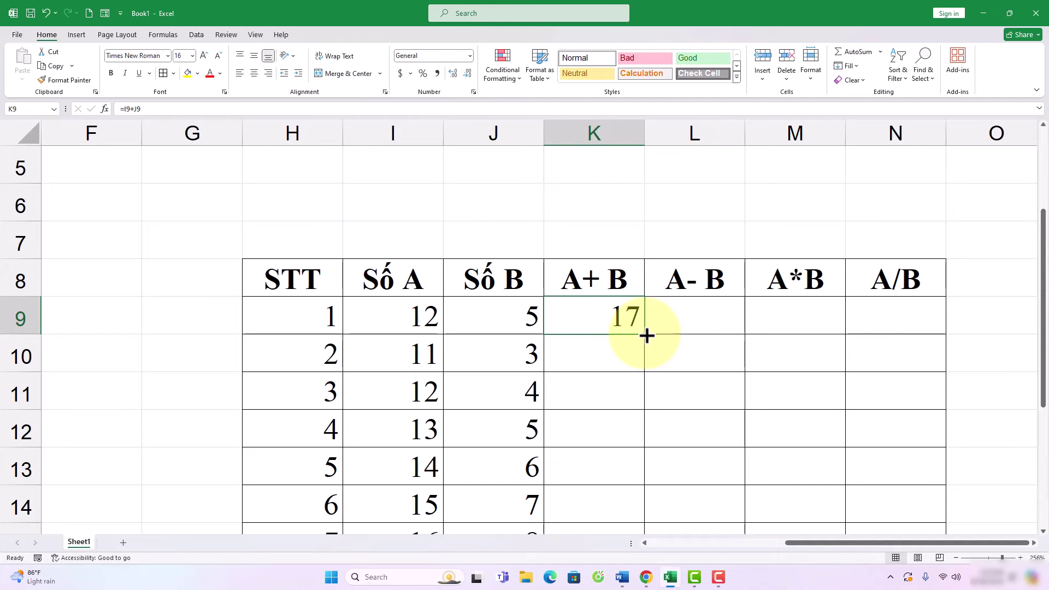
mouse_move(646, 336)
mouse_down()
mouse_move(644, 541)
mouse_move(644, 454)
mouse_move(634, 487)
mouse_up()
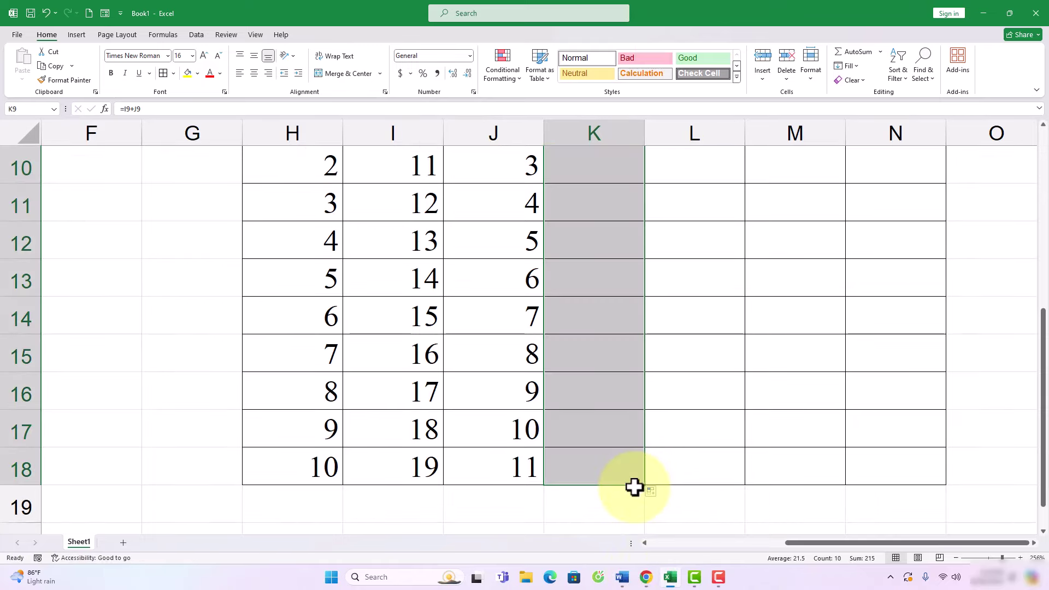
Clear the copied sums from K10:K18.
scroll(719, 404, up, 1)
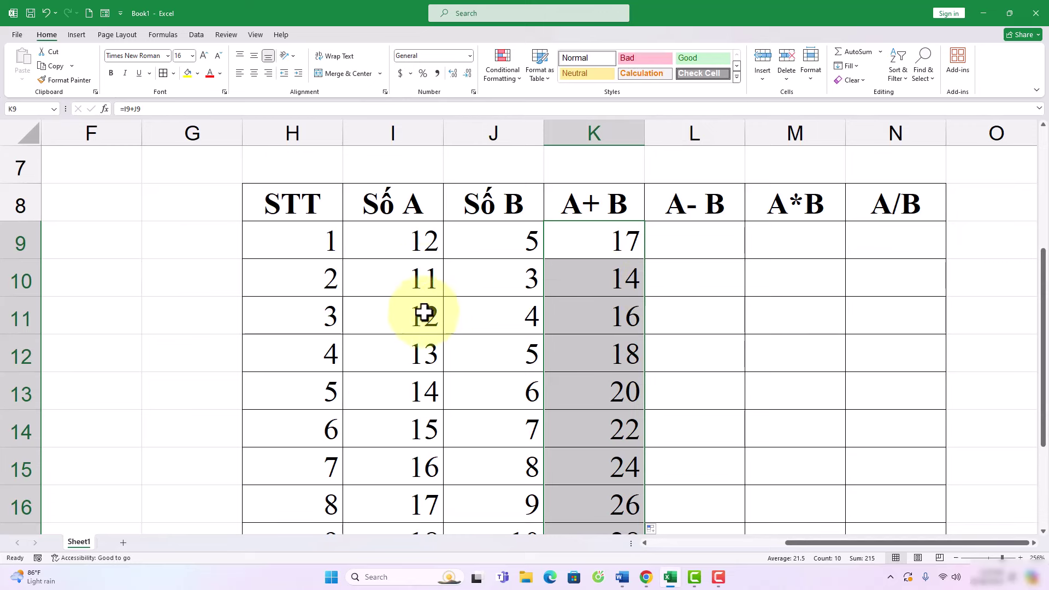
click(685, 316)
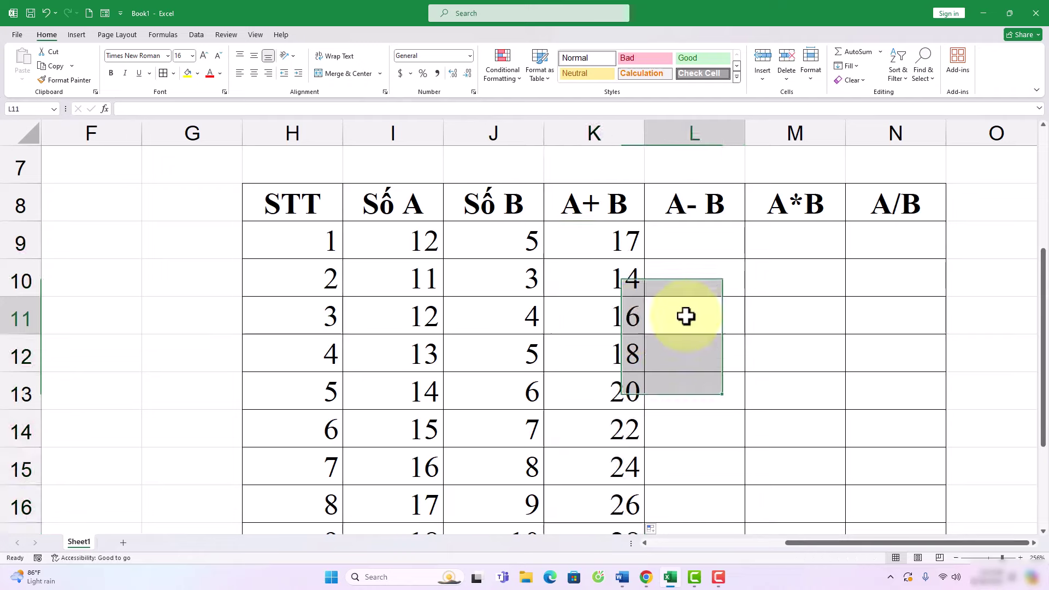
drag(621, 276, 609, 494)
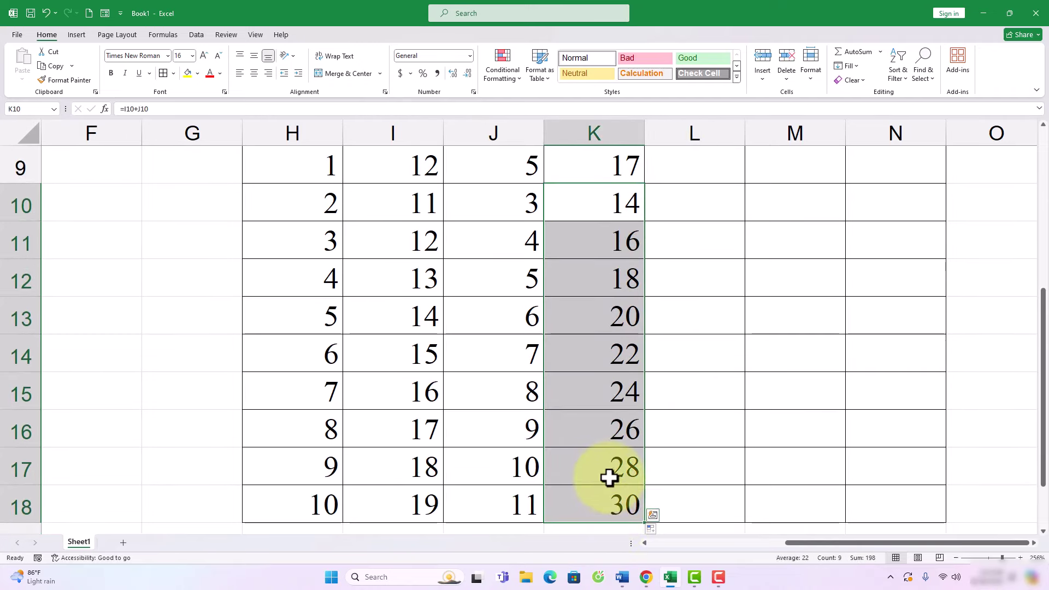
key(Delete)
Auto-fill K9's sum formula down to K18, giving 17, 14, 16 up to 30.
scroll(667, 382, up, 2)
click(631, 388)
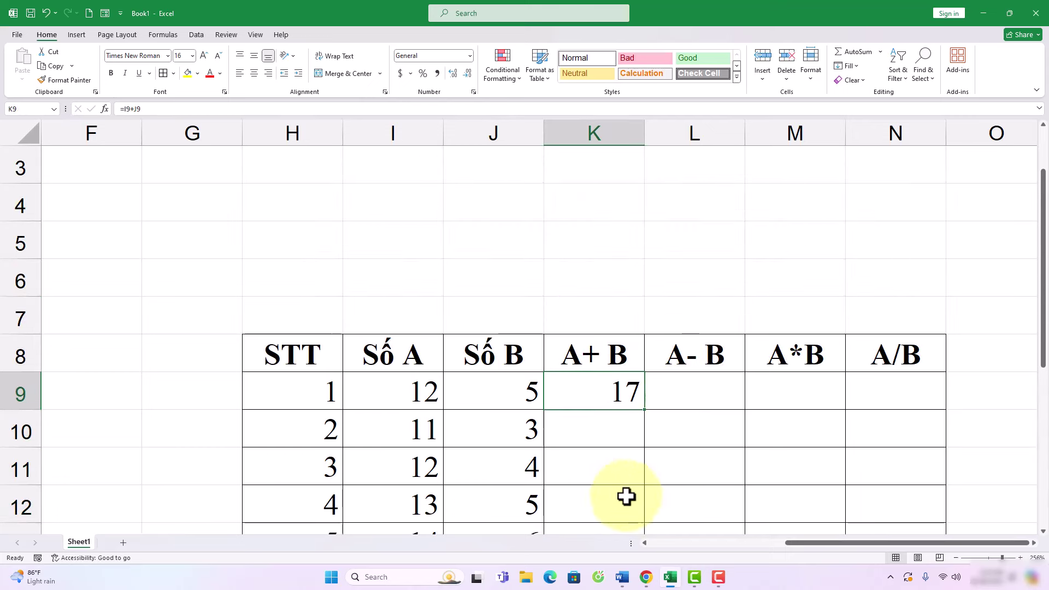
scroll(658, 470, down, 1)
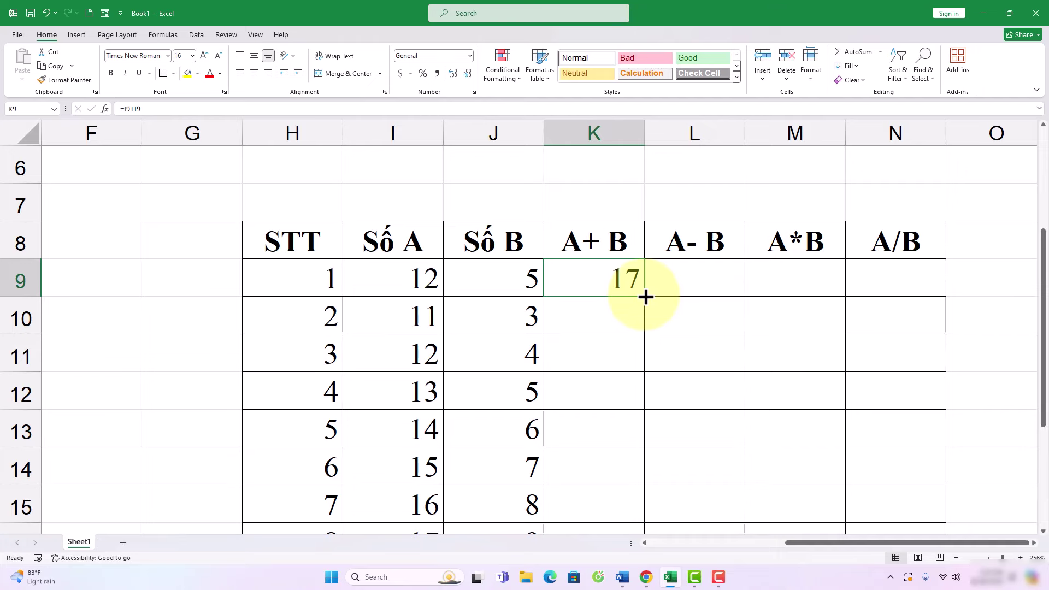
double_click(645, 297)
scroll(634, 328, down, 2)
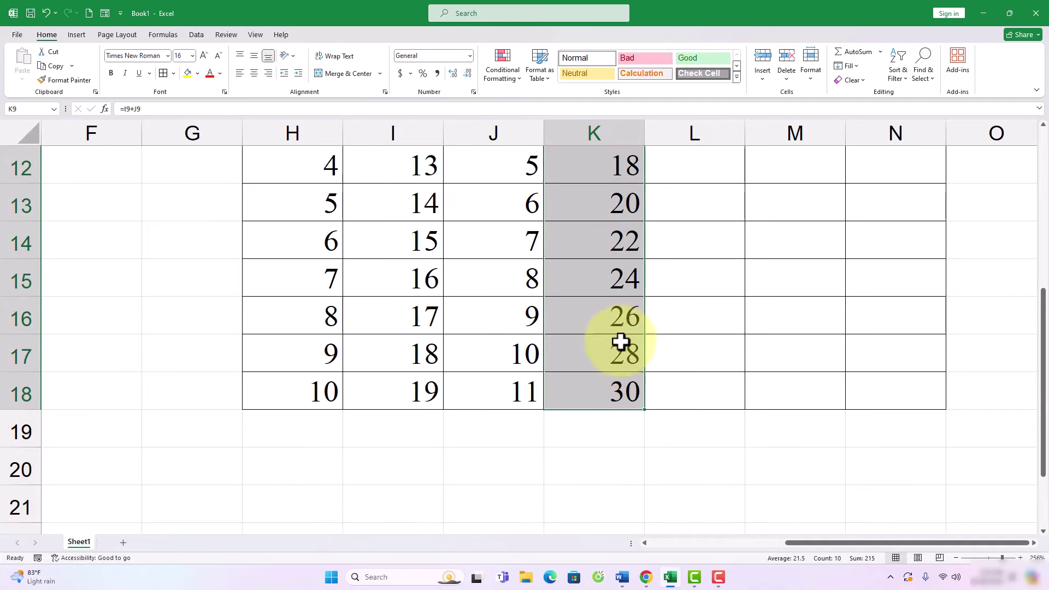
scroll(626, 409, up, 1)
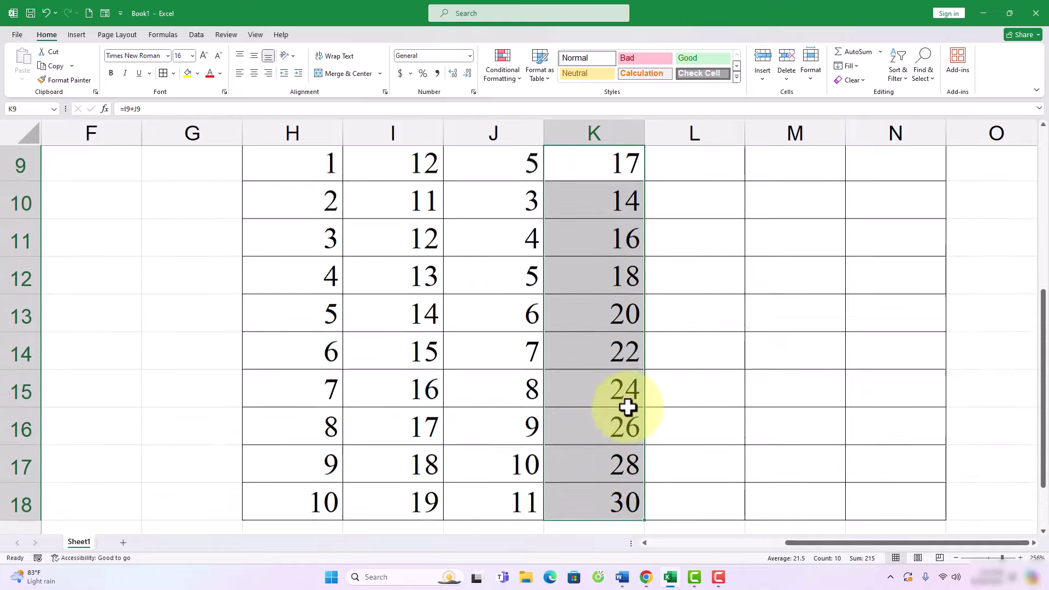
scroll(627, 405, up, 1)
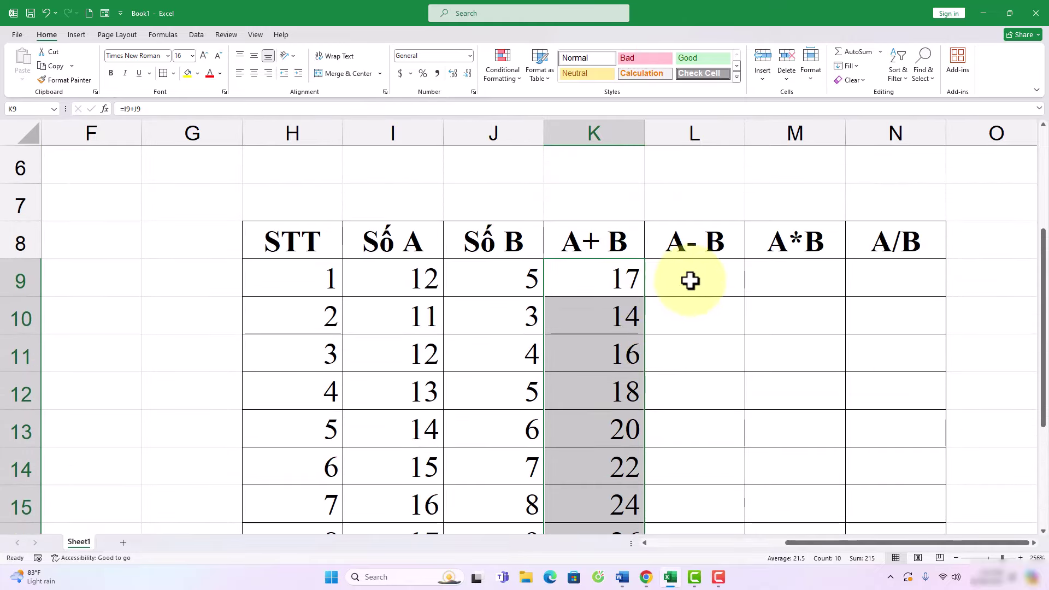
Enter =I9-J9 in L9, showing 7.
click(710, 278)
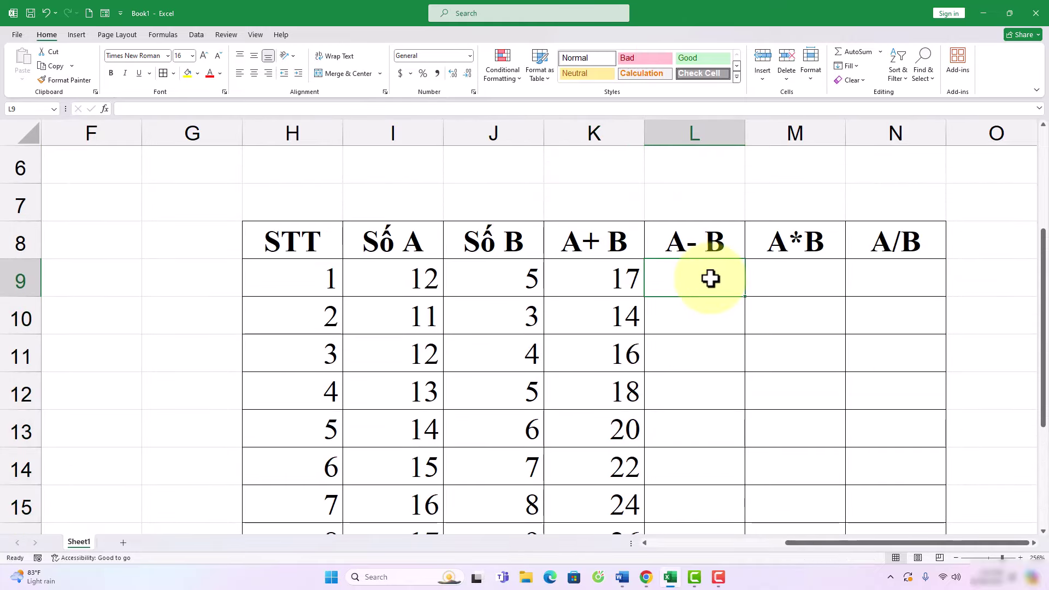
text(=)
click(425, 277)
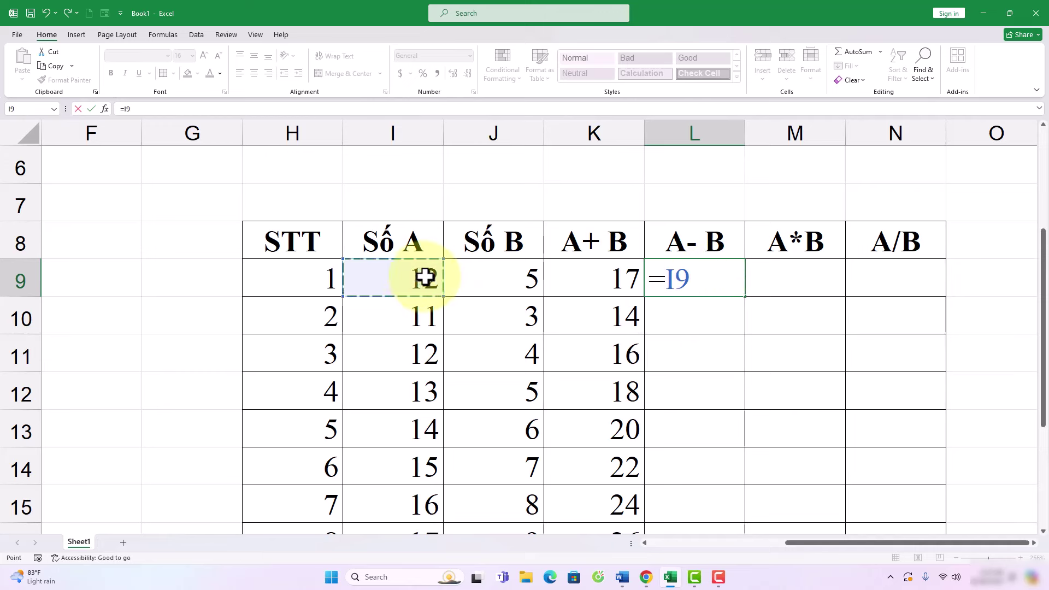
text(-)
click(501, 283)
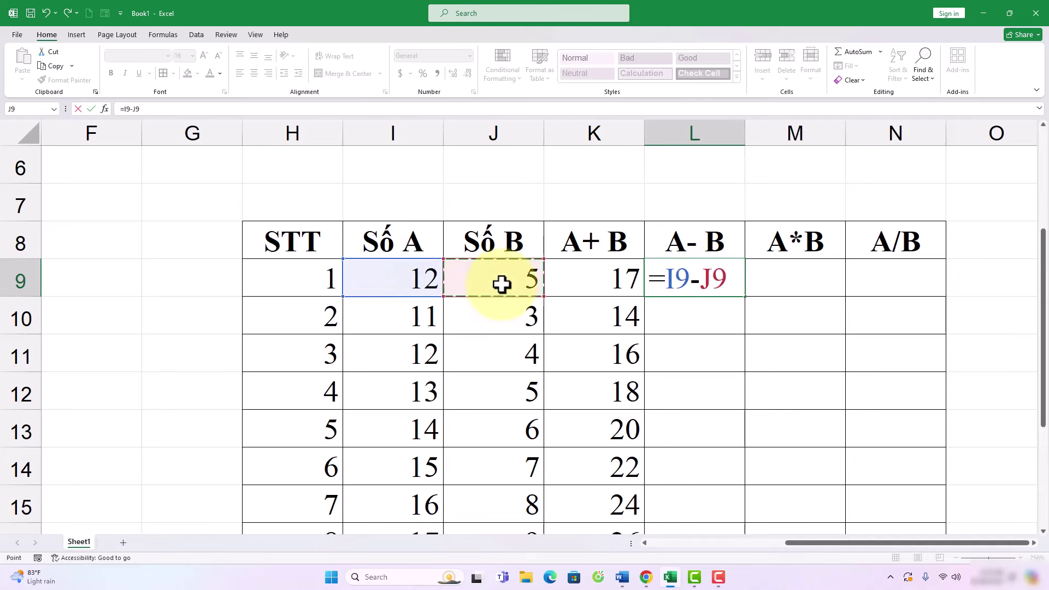
key(Return)
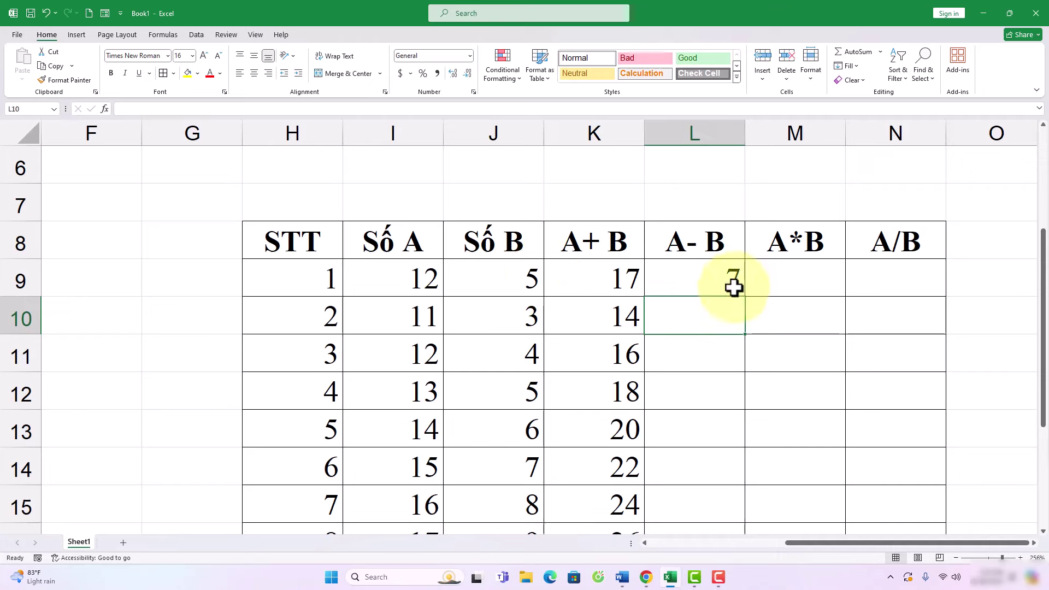
Copy the L9 subtraction formula down through L18.
click(720, 279)
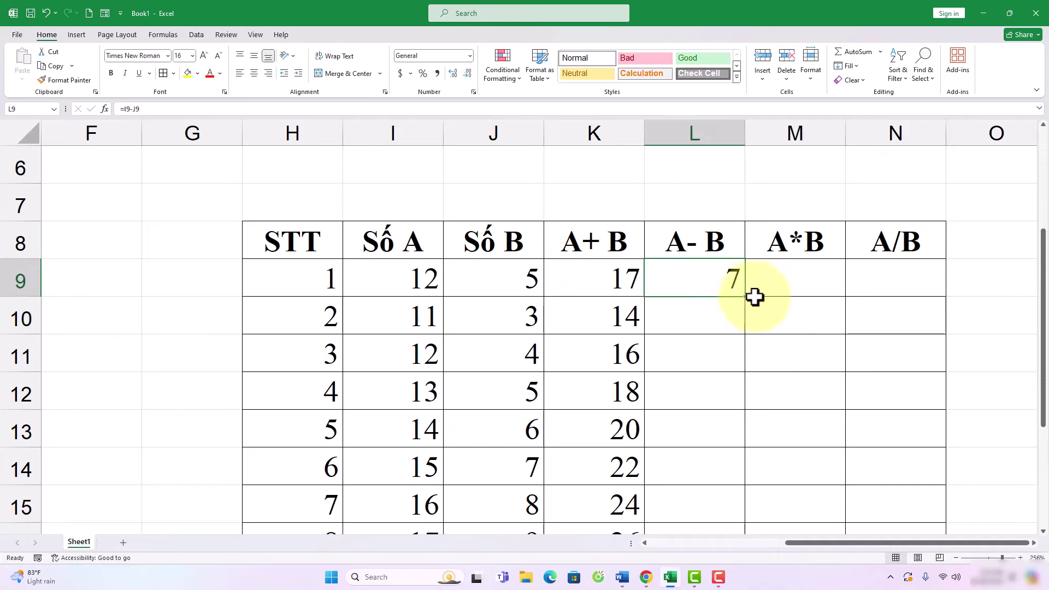
drag(746, 298, 744, 476)
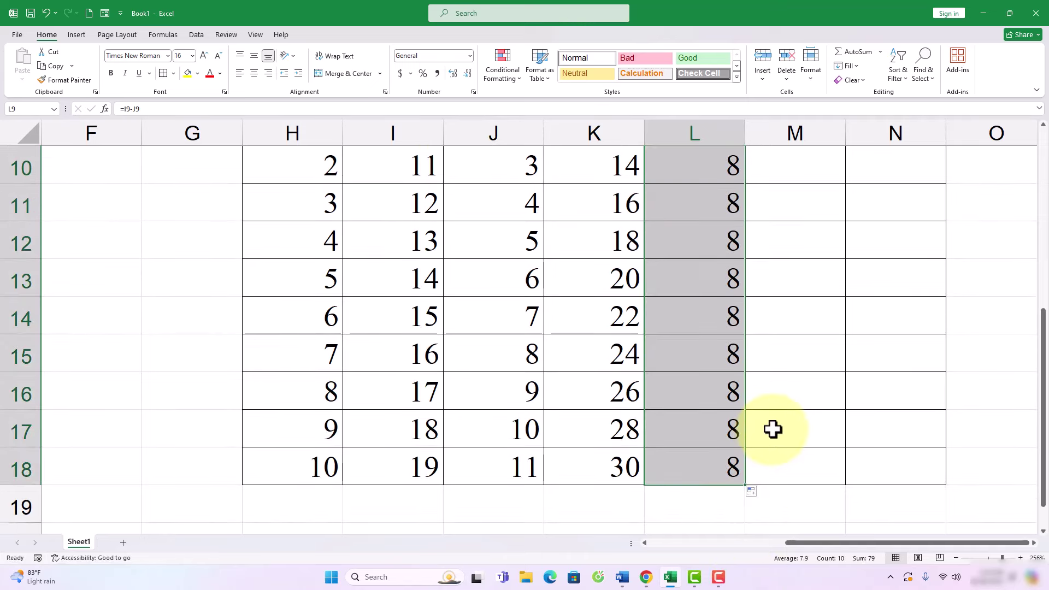
scroll(772, 429, up, 2)
scroll(772, 429, down, 3)
scroll(772, 429, up, 1)
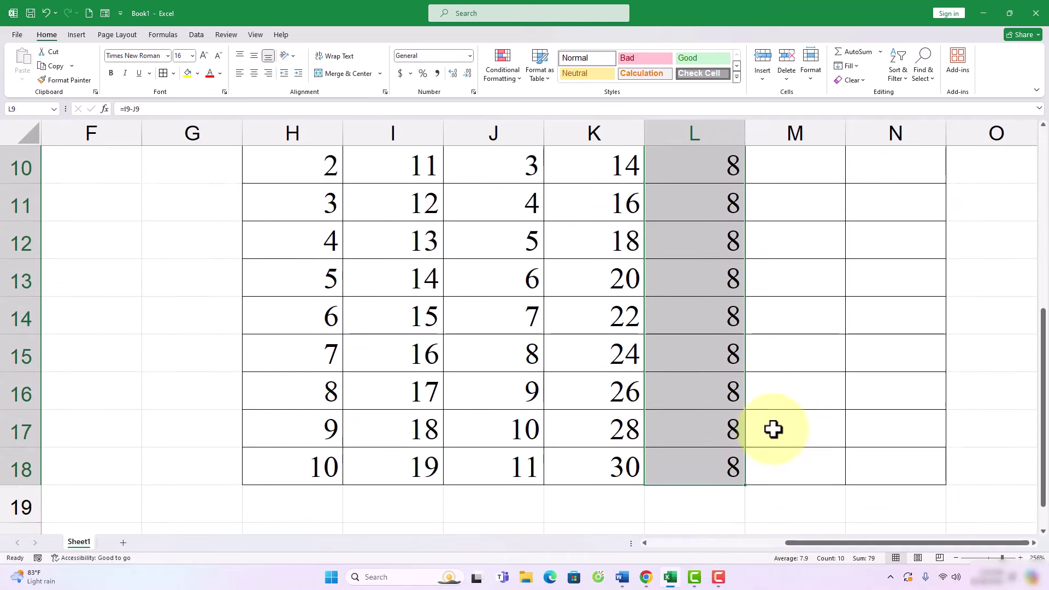
scroll(773, 429, up, 1)
Enter =I9*J9 in M9 (showing 60) and copy it down to M18.
click(804, 232)
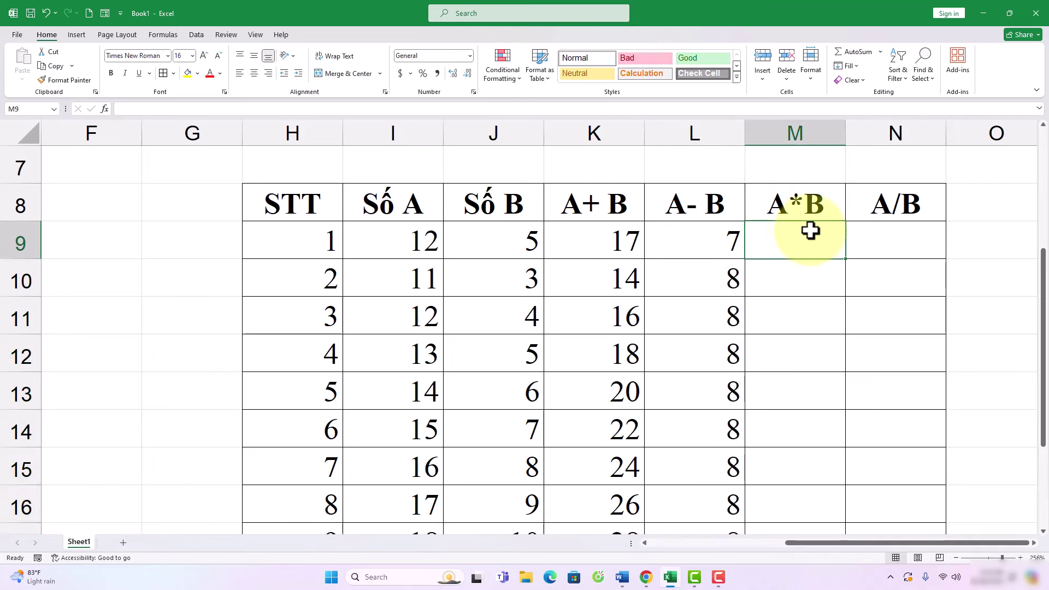
text(=)
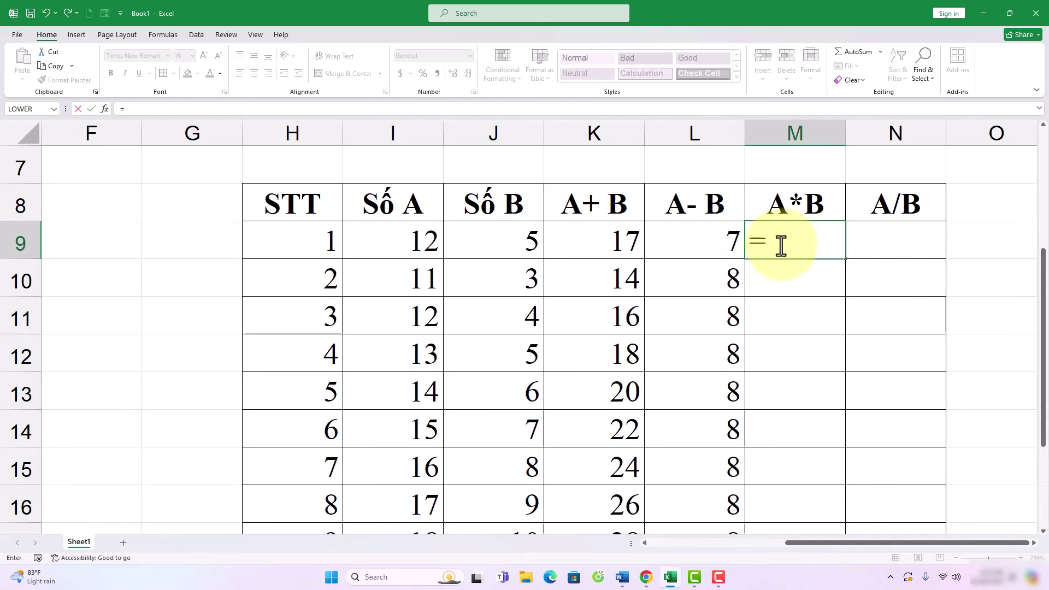
click(419, 240)
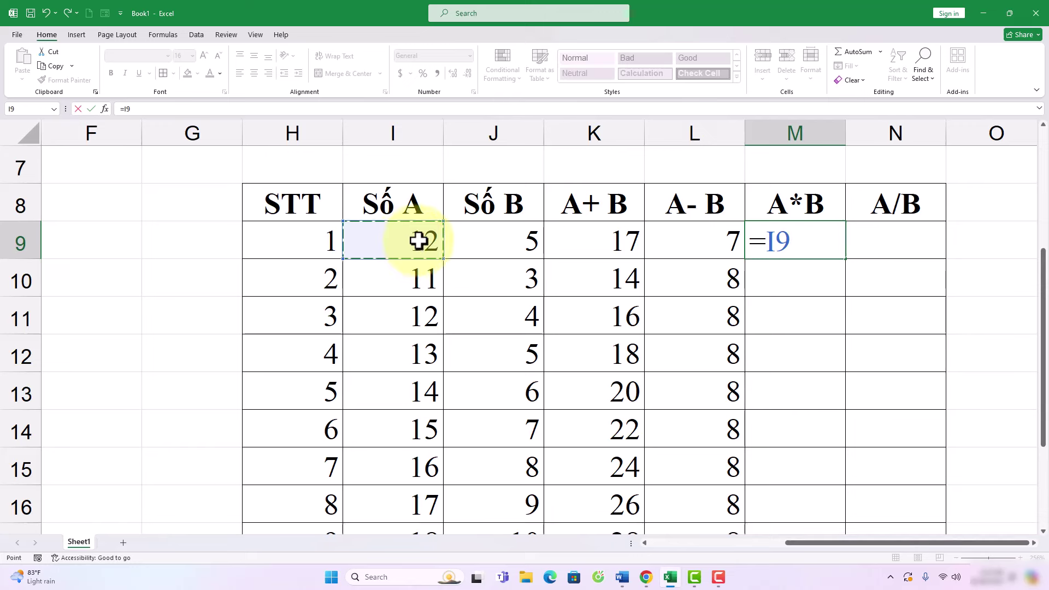
text(*)
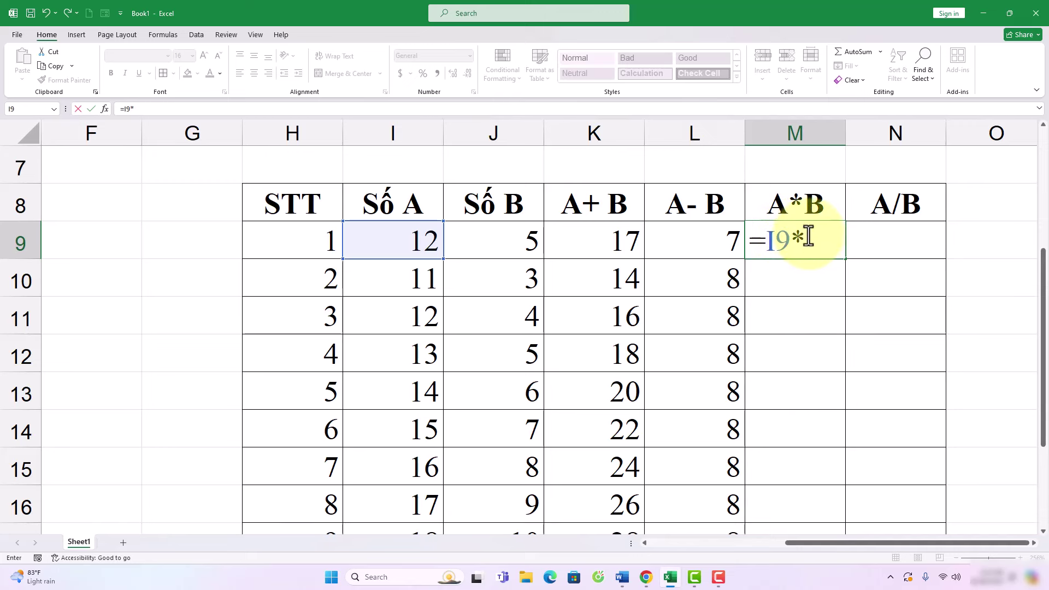
click(500, 240)
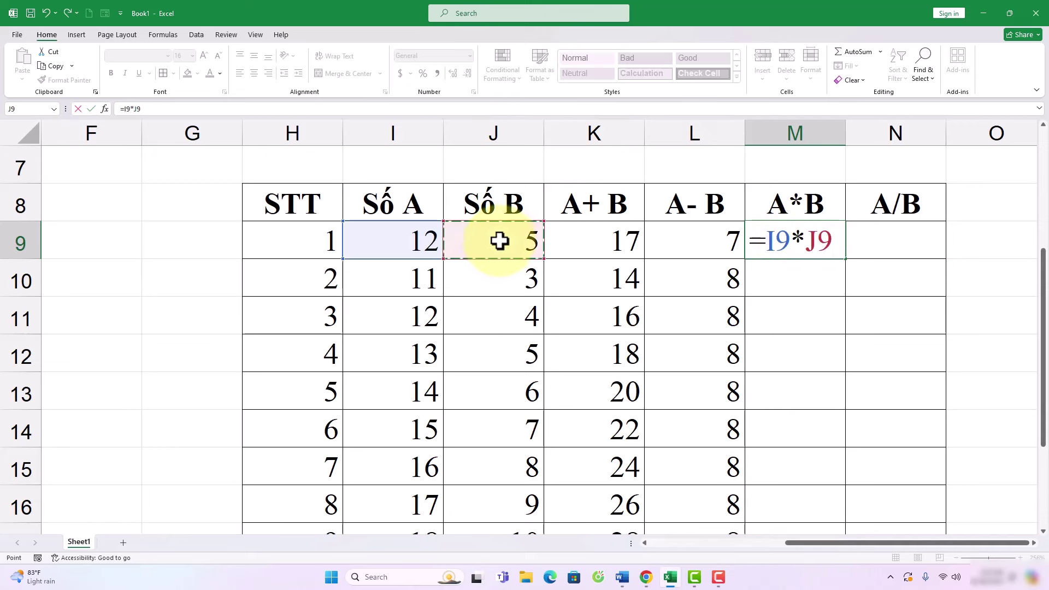
key(Return)
click(815, 240)
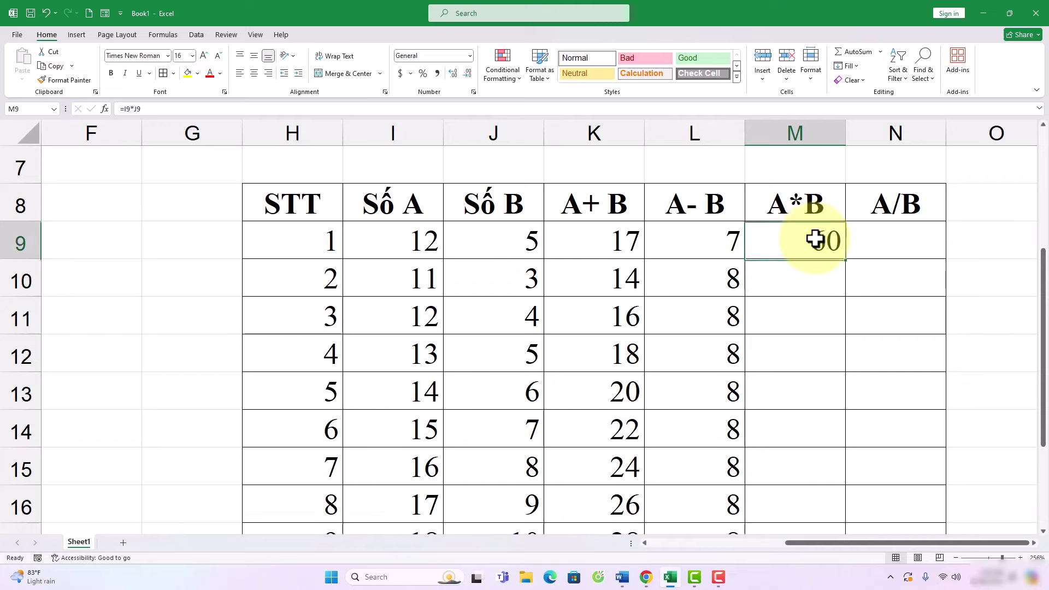
mouse_move(845, 259)
mouse_down()
mouse_move(839, 560)
mouse_move(835, 437)
mouse_up()
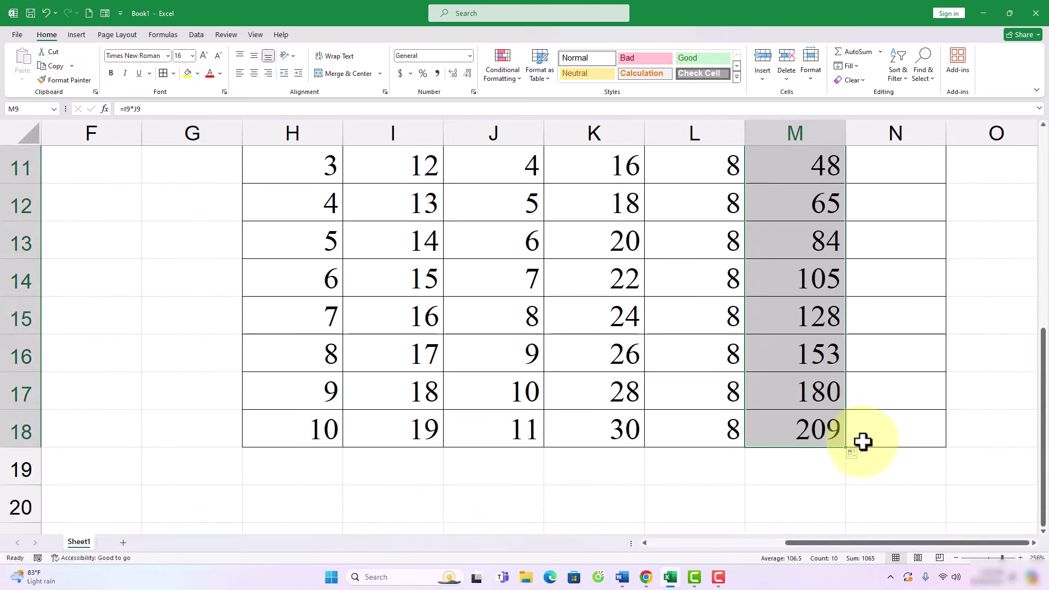
scroll(863, 437, up, 2)
Enter =I9/J9 in N9 (showing 2.4) and copy it down to N18.
click(884, 316)
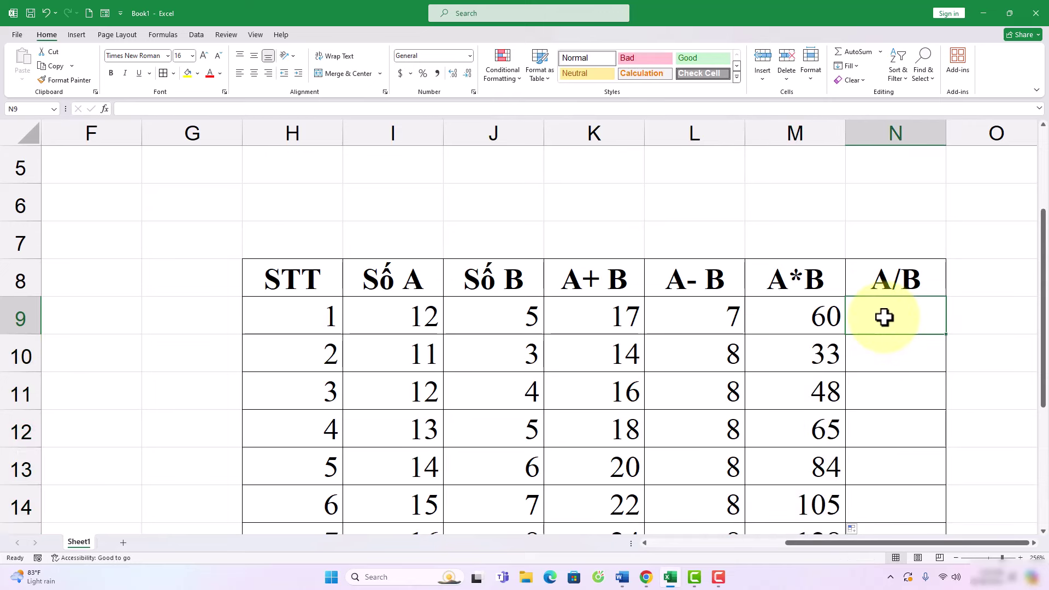
text(=)
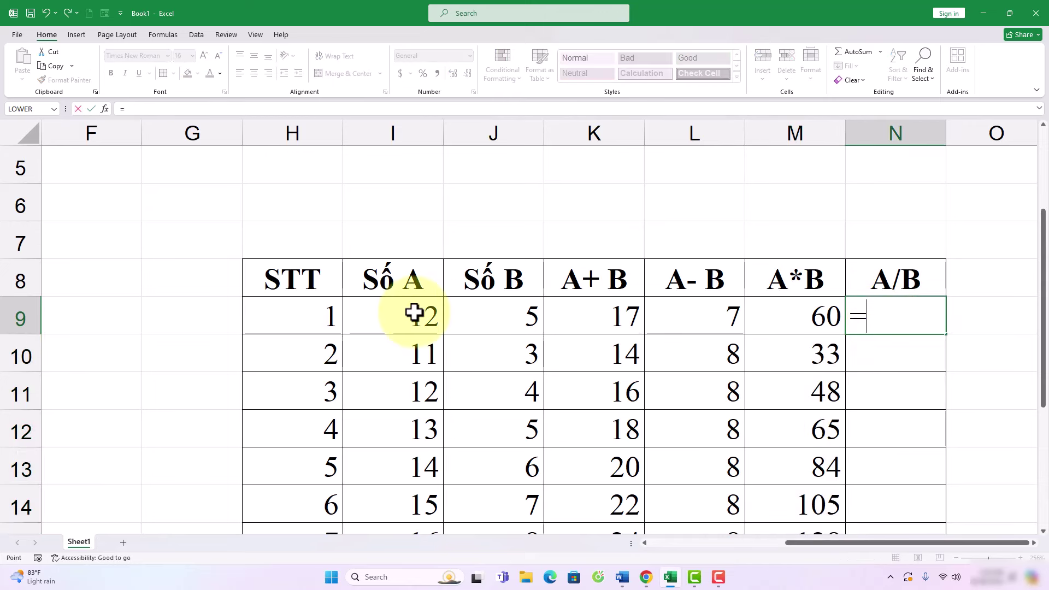
click(412, 314)
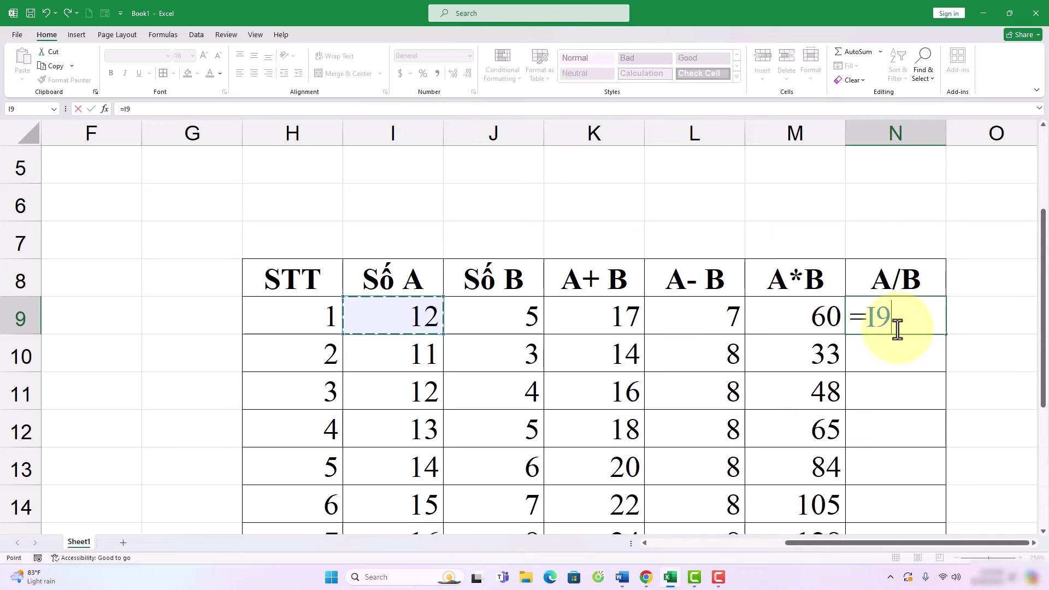
text(/)
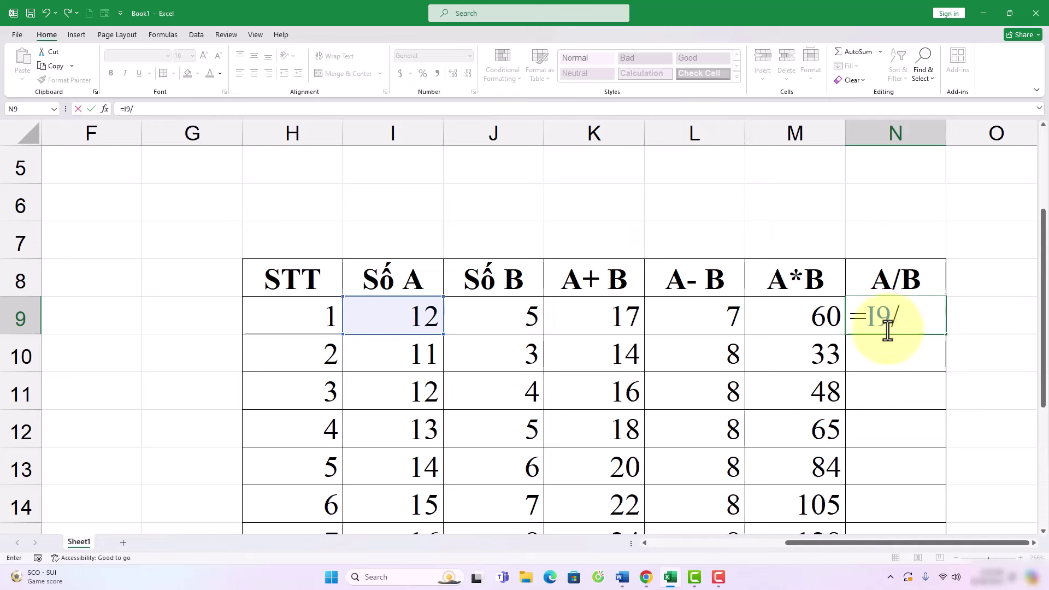
click(520, 304)
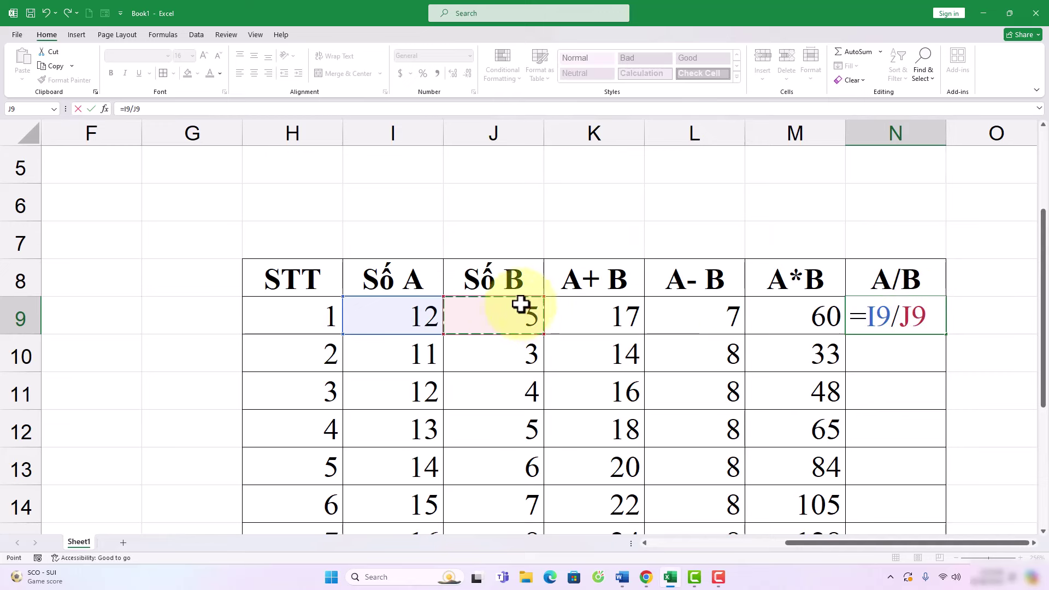
key(Return)
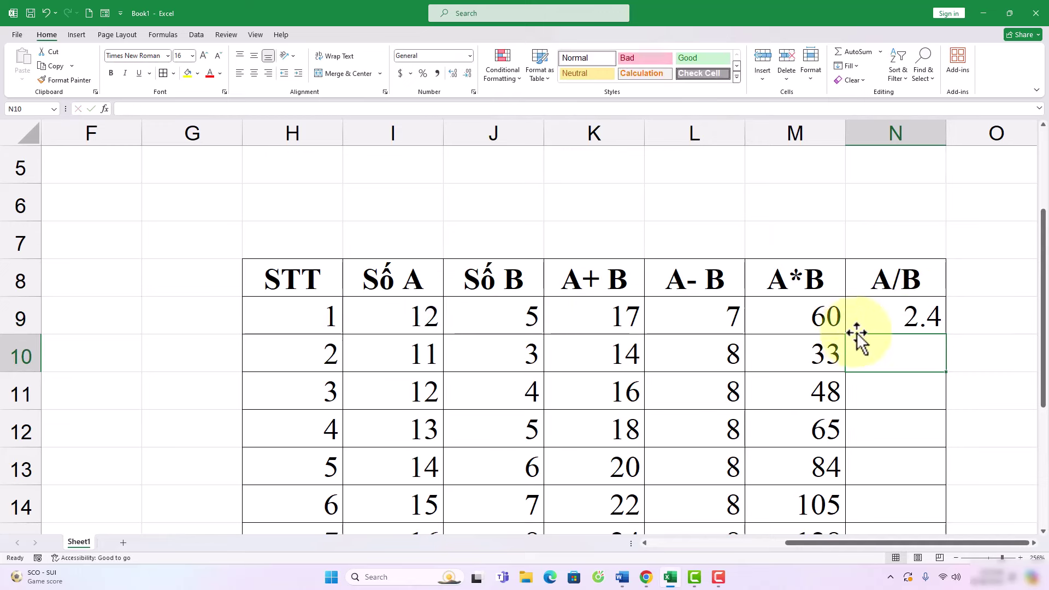
click(911, 321)
drag(948, 336, 943, 486)
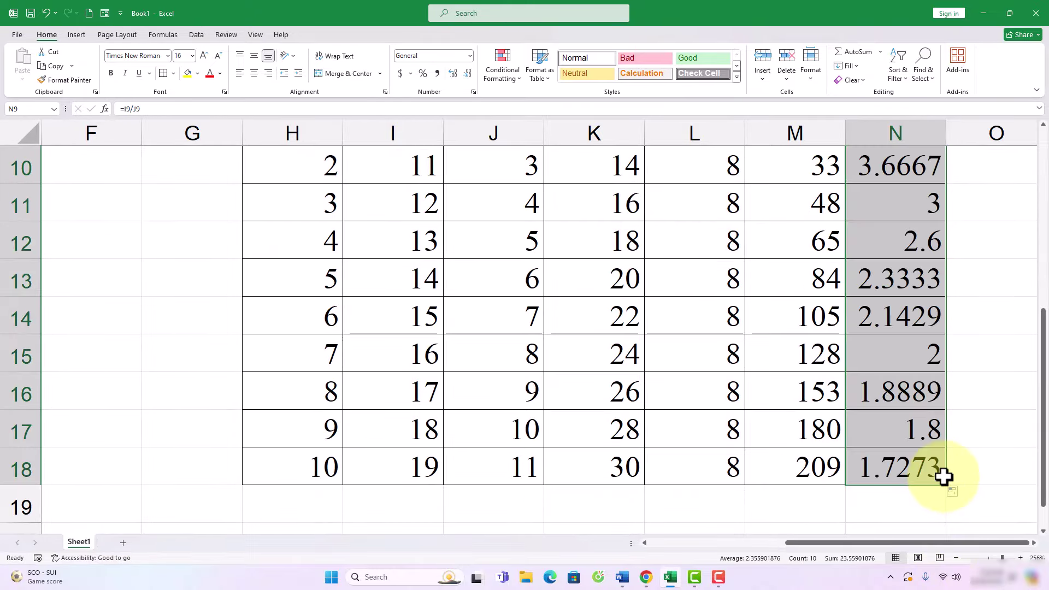
scroll(945, 476, up, 1)
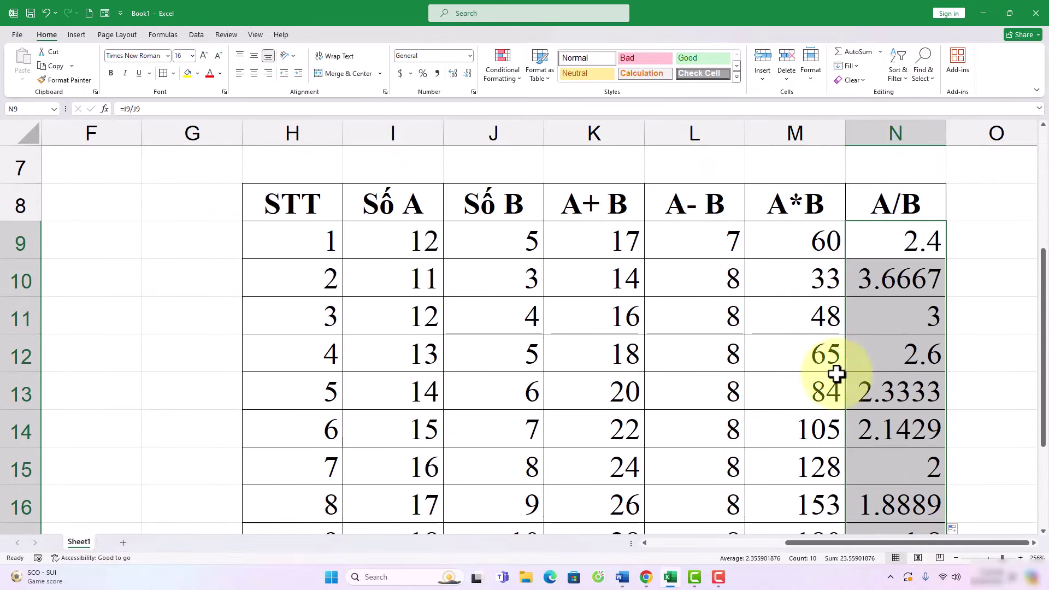
click(680, 287)
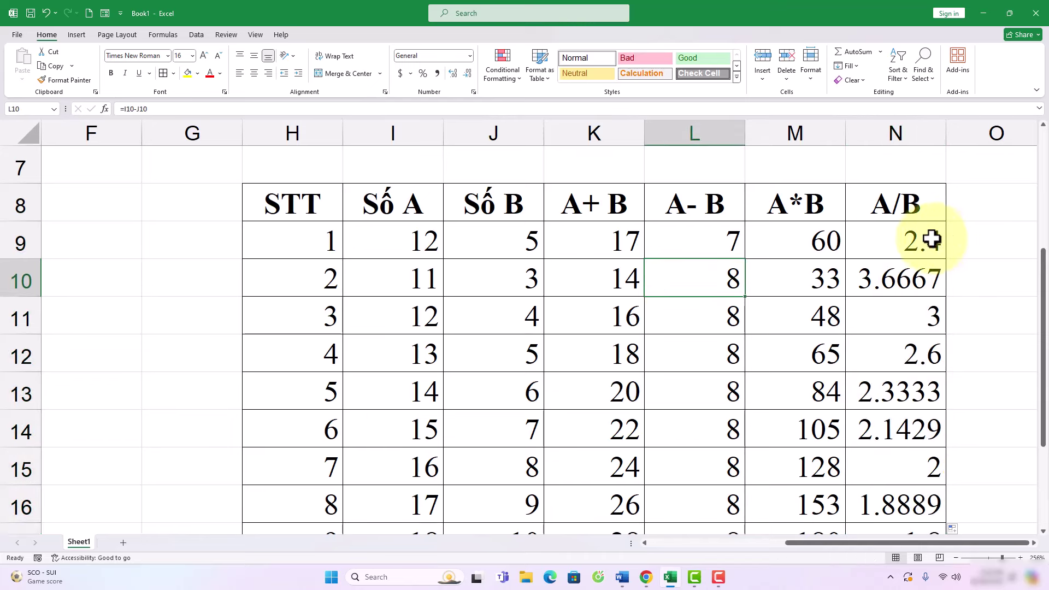
scroll(923, 349, down, 3)
scroll(922, 371, up, 3)
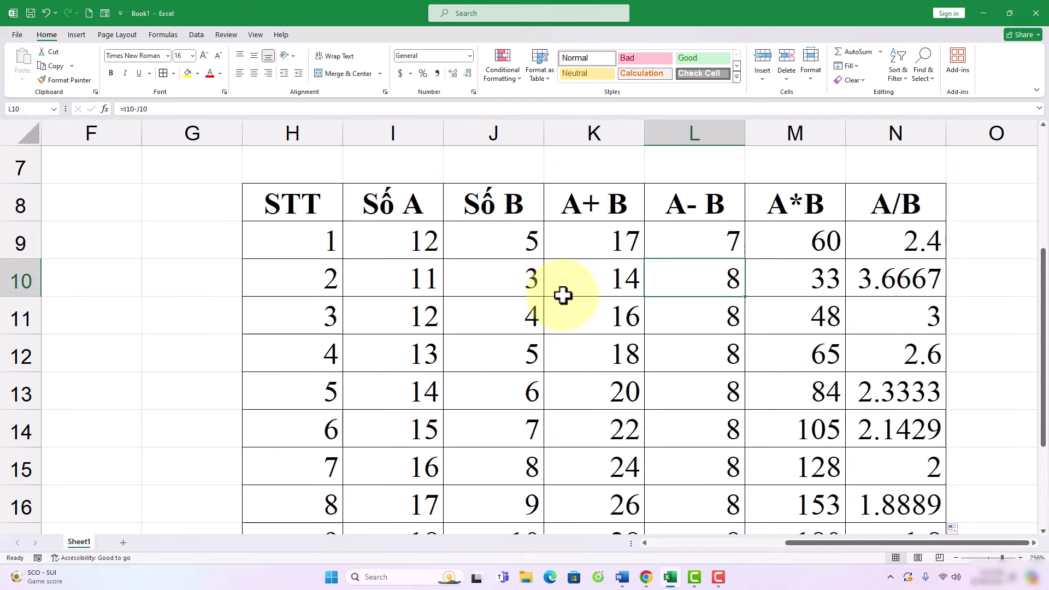
scroll(562, 295, up, 1)
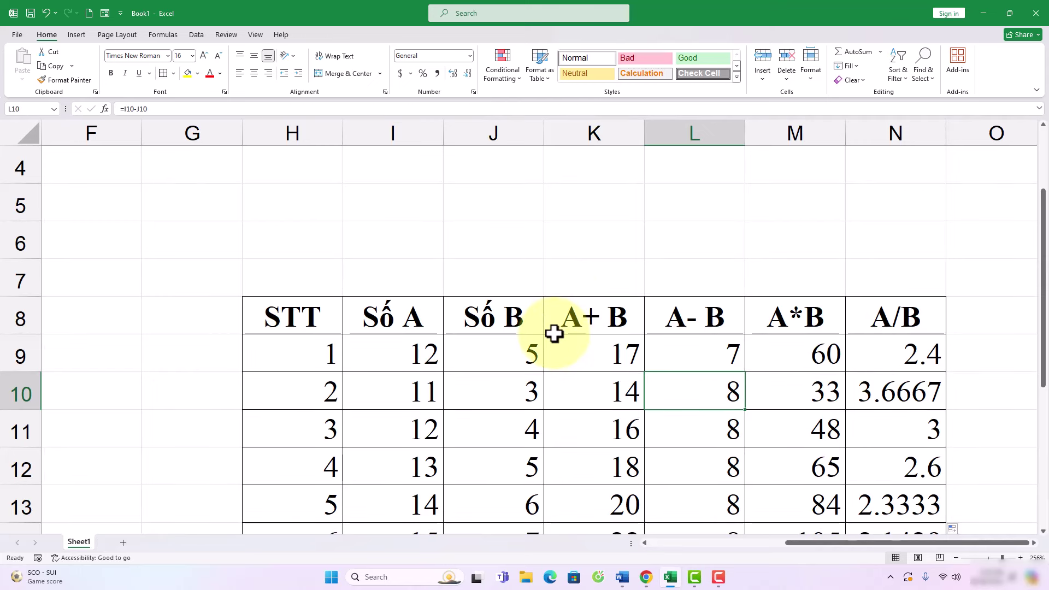